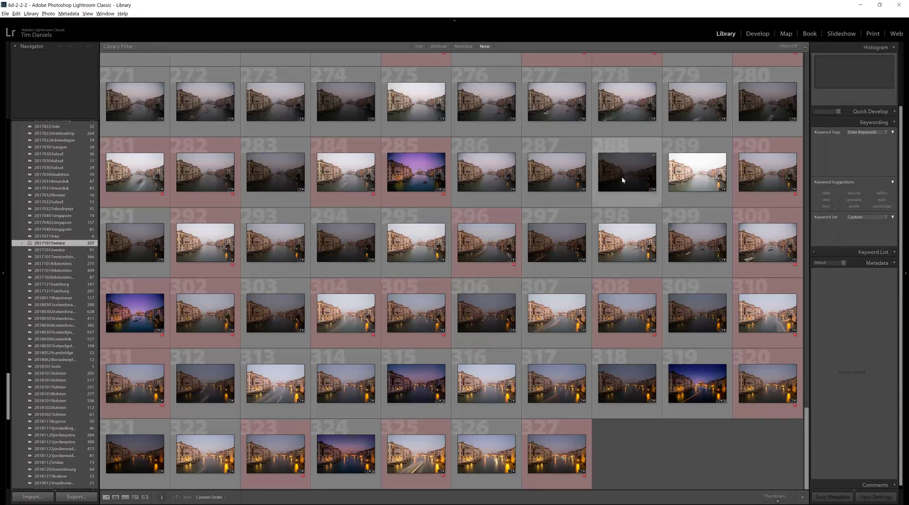
# Step: Compare the canal exposures full-size and in the grid, settling on the dark blue-hour frame _MG_0233
pyautogui.doubleClick(288, 226)
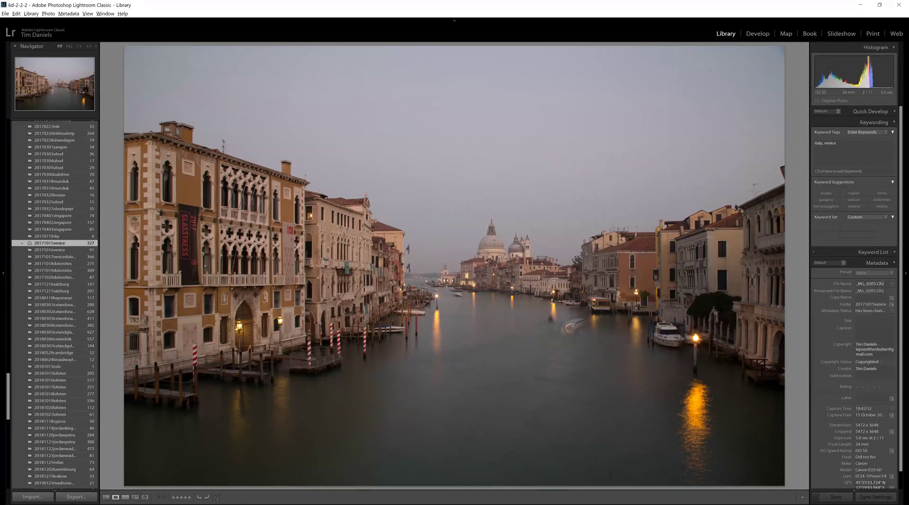
pyautogui.press('Right')
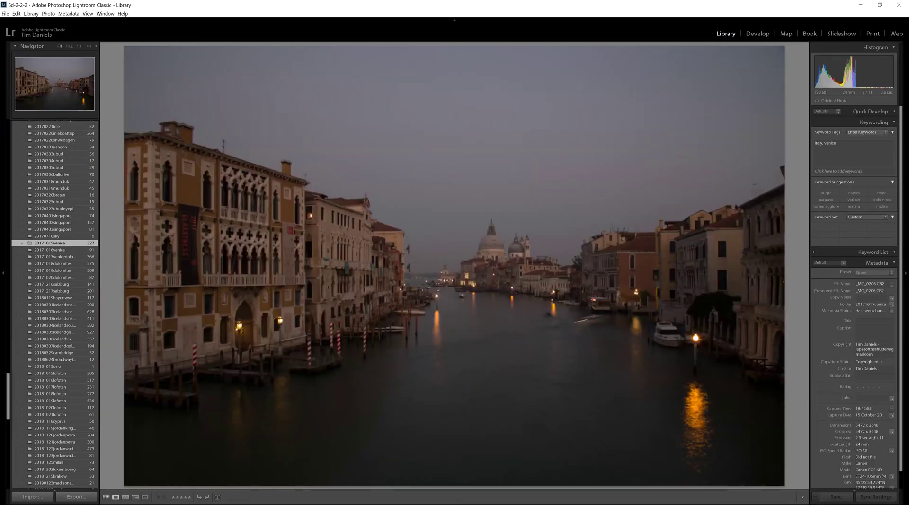
pyautogui.press('Right')
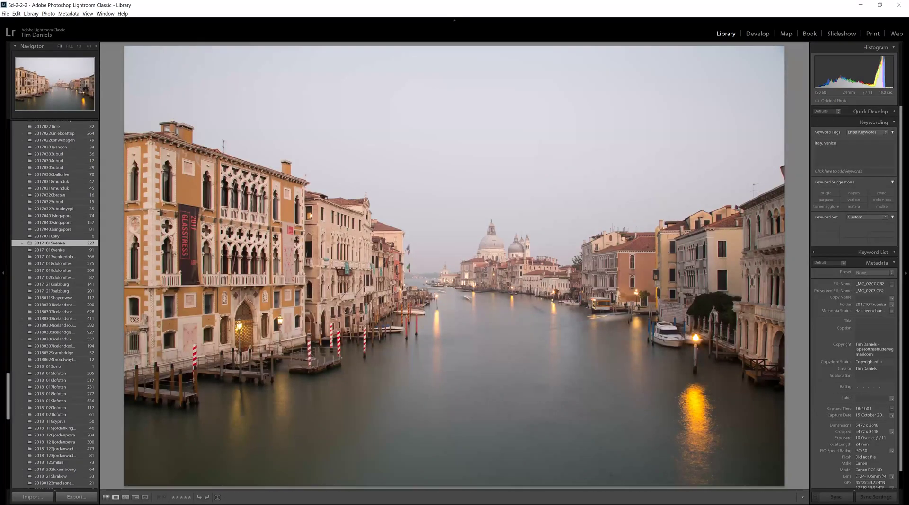
pyautogui.press('Right')
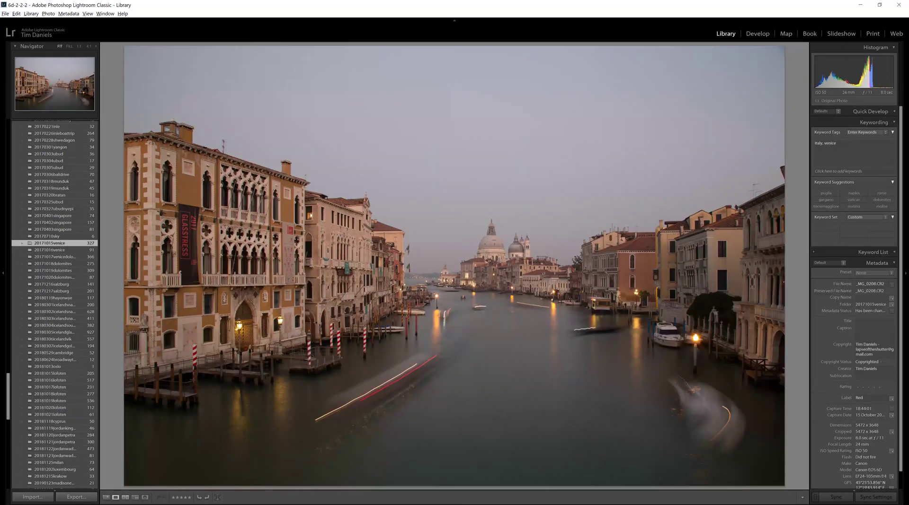
pyautogui.press('g')
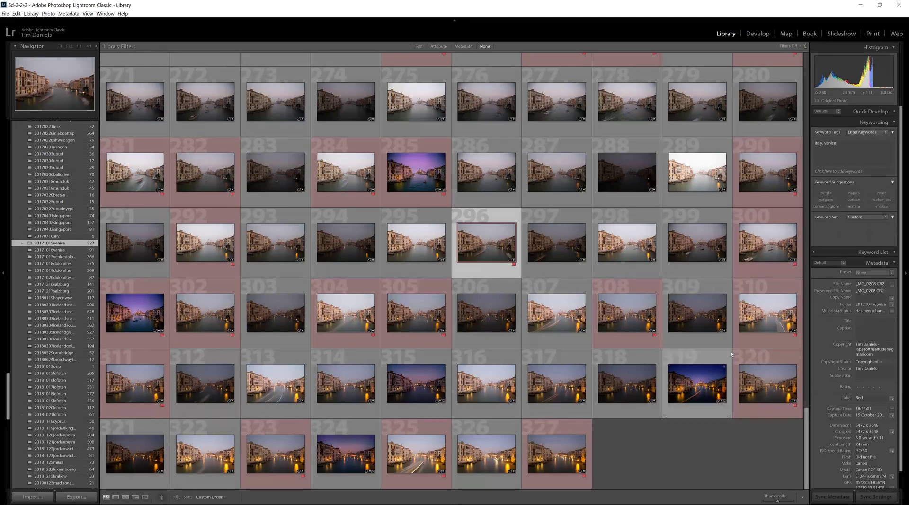
pyautogui.doubleClick(540, 382)
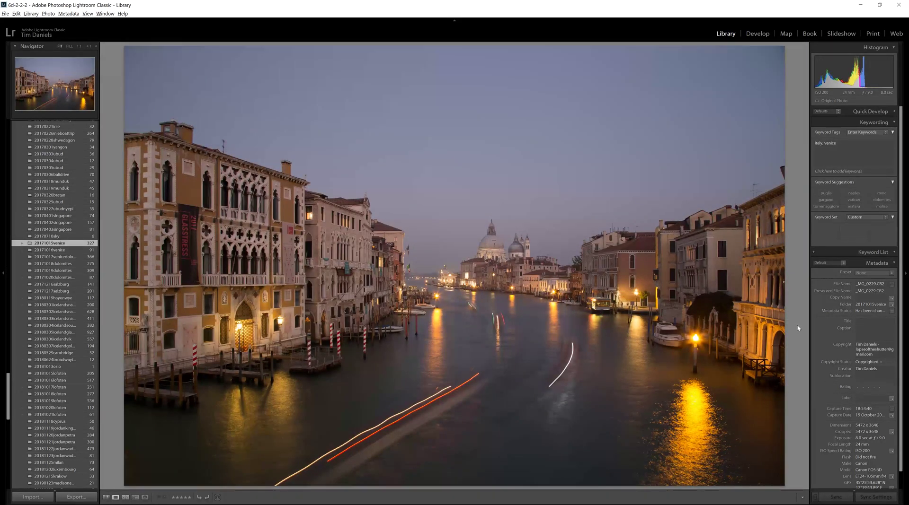
pyautogui.press('g')
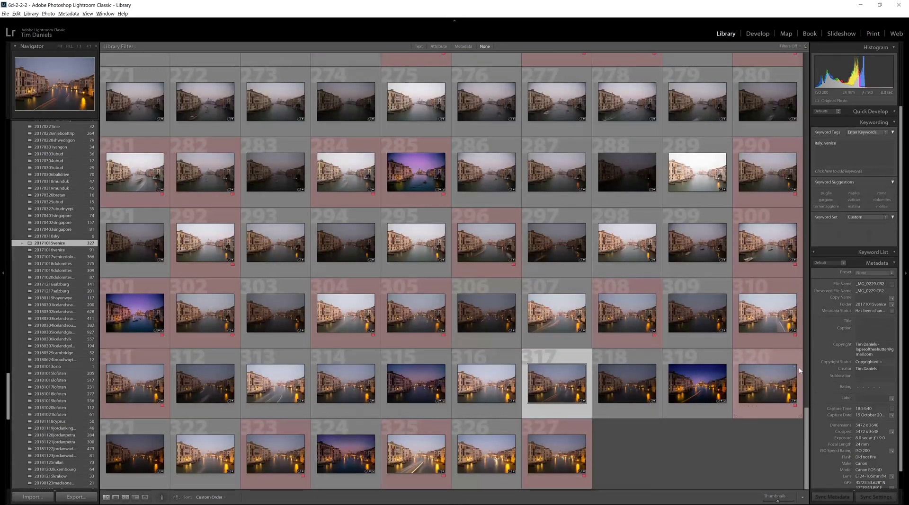
pyautogui.doubleClick(791, 374)
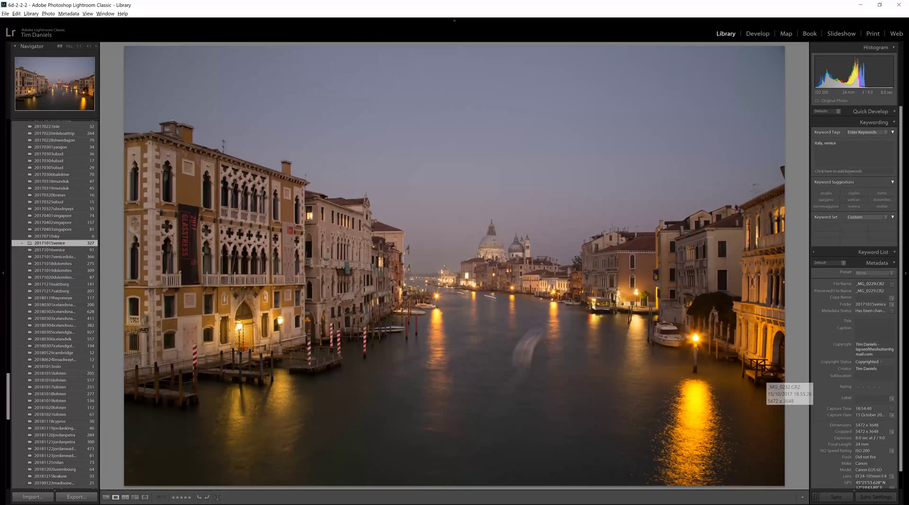
pyautogui.press('Right')
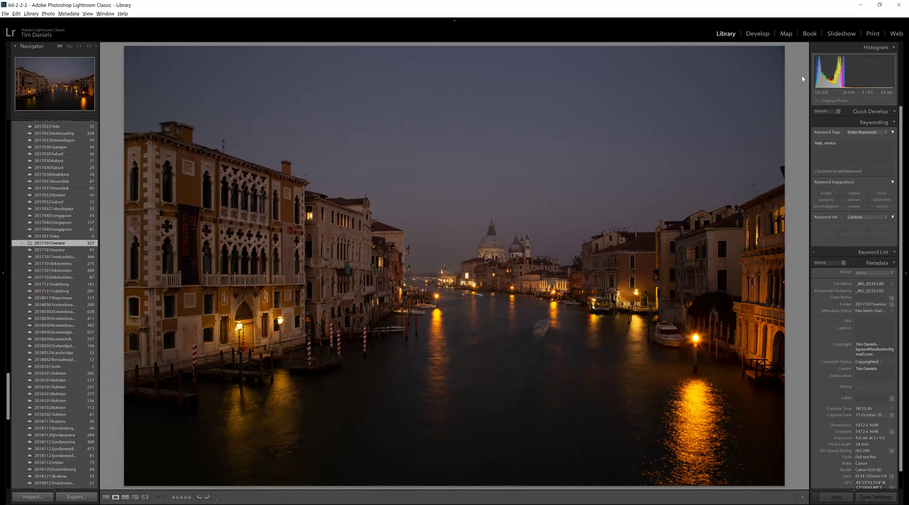
# Step: In Develop, set white balance temperature to 7300 and tint to about +16
pyautogui.click(756, 35)
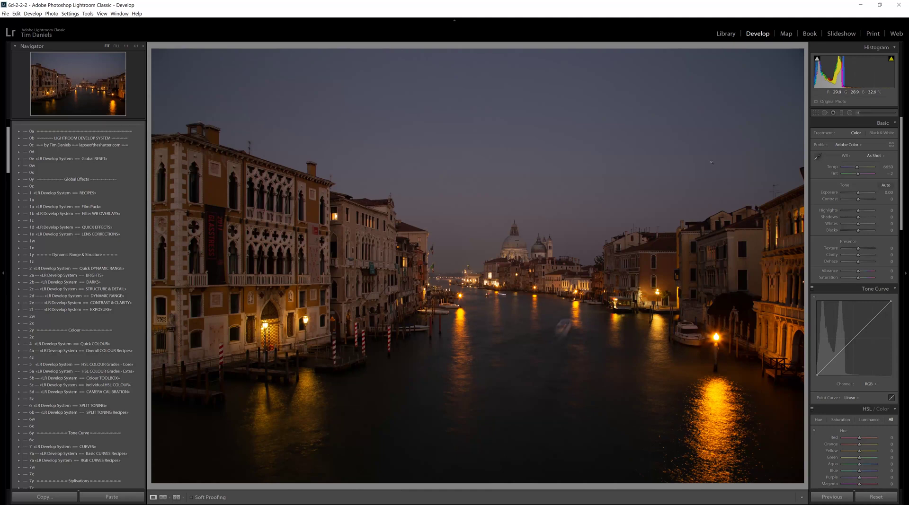
pyautogui.click(884, 169)
pyautogui.write('7300')
pyautogui.press('Return')
pyautogui.moveTo(879, 175); pyautogui.dragTo(889, 174)
# Step: Turn on the clipping warnings and inspect a lamp and the left buildings at 1:1
pyautogui.moveTo(818, 61)
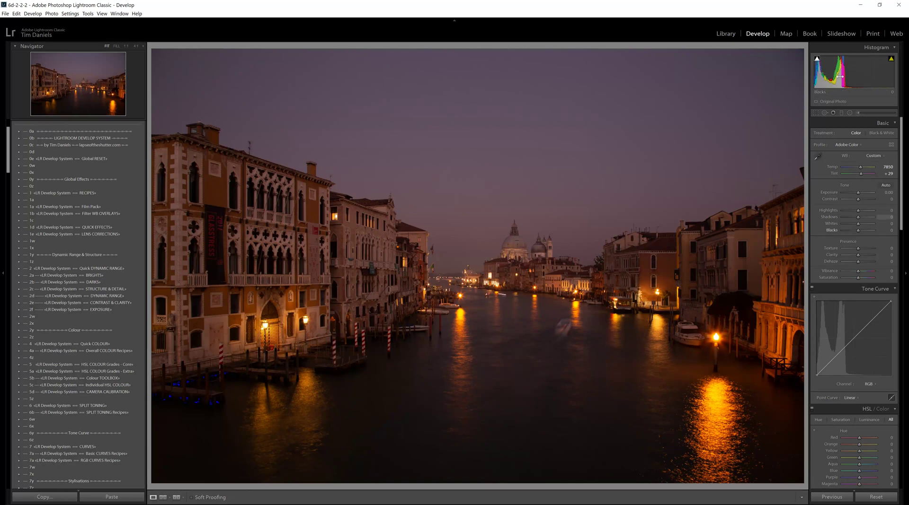
pyautogui.click(890, 61)
pyautogui.moveTo(714, 337); pyautogui.dragTo(735, 266)
pyautogui.moveTo(274, 314); pyautogui.dragTo(485, 292)
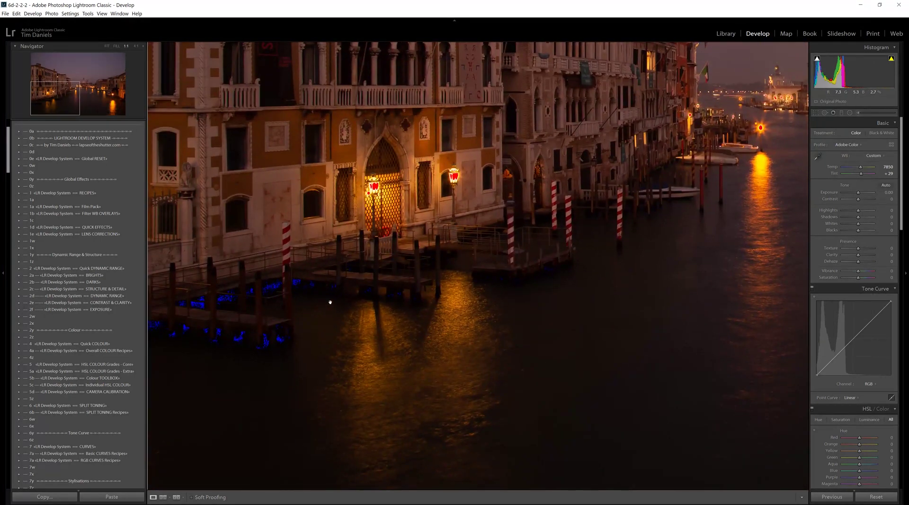
# Step: Back at fit view, set Exposure to +0.70 and Contrast to +32
pyautogui.click(639, 304)
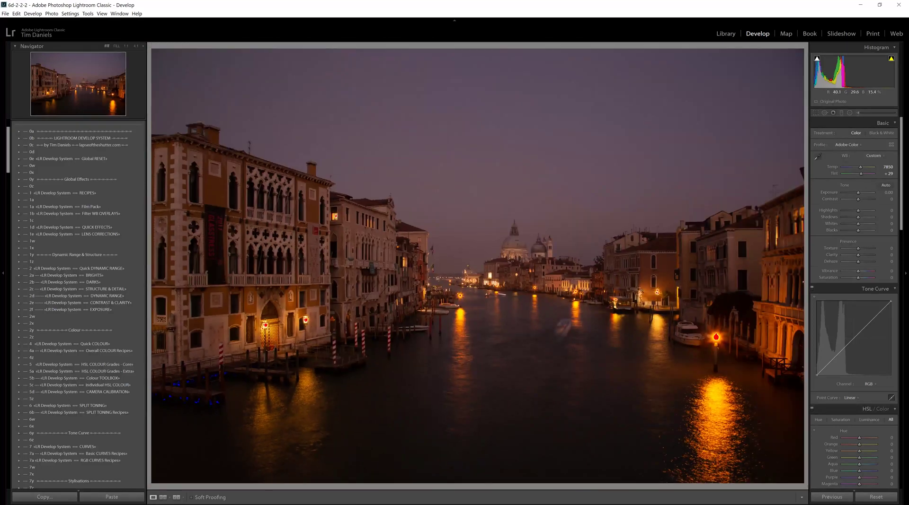
pyautogui.scroll(4, 875, 192)
pyautogui.scroll(4, 875, 192)
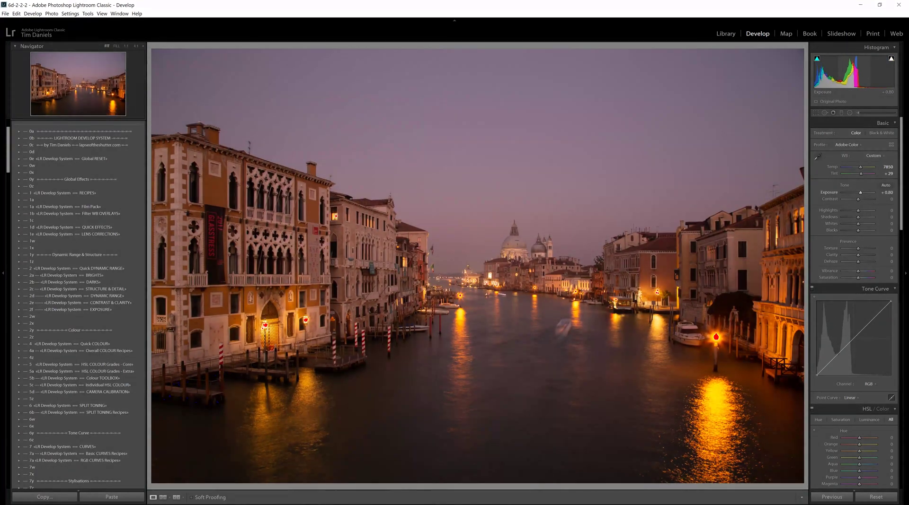
pyautogui.scroll(-2, 876, 192)
pyautogui.click(885, 192)
pyautogui.write('0.7')
pyautogui.press('Return')
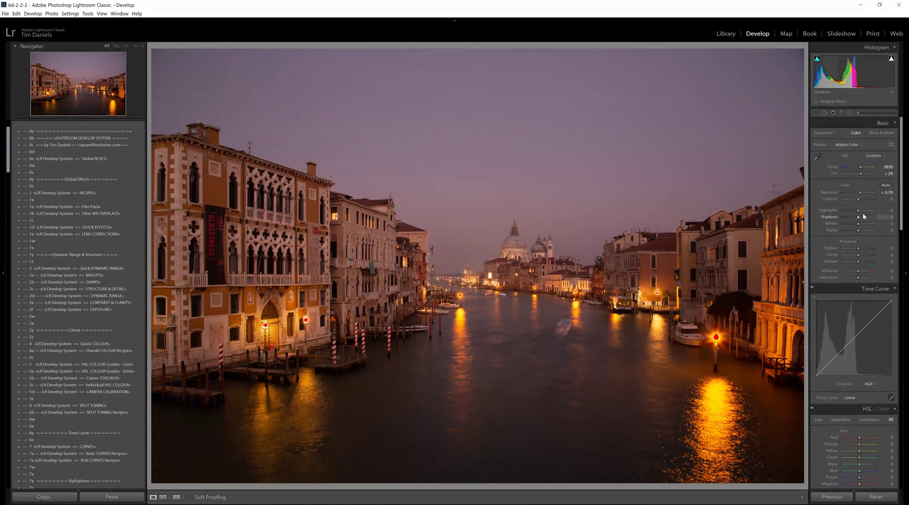
pyautogui.click(888, 199)
pyautogui.write('32')
pyautogui.press('Return')
# Step: Set Highlights to -100 and Shadows to +100, checking the bright lamp at 1:1
pyautogui.scroll(4, 888, 199)
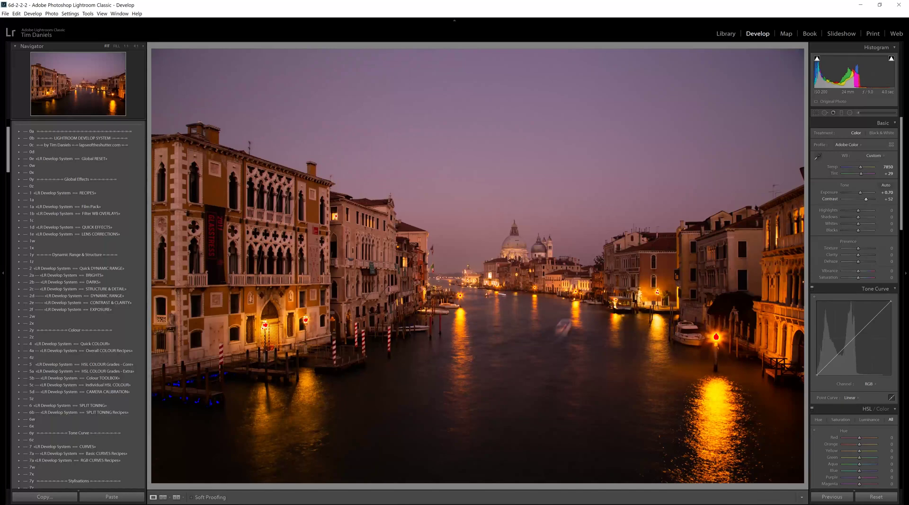
pyautogui.click(889, 211)
pyautogui.write('-100')
pyautogui.press('Return')
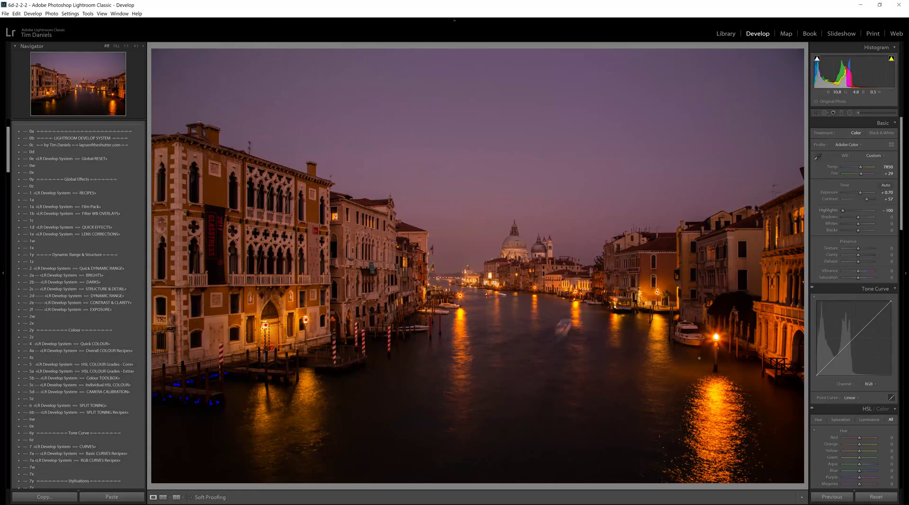
pyautogui.click(715, 337)
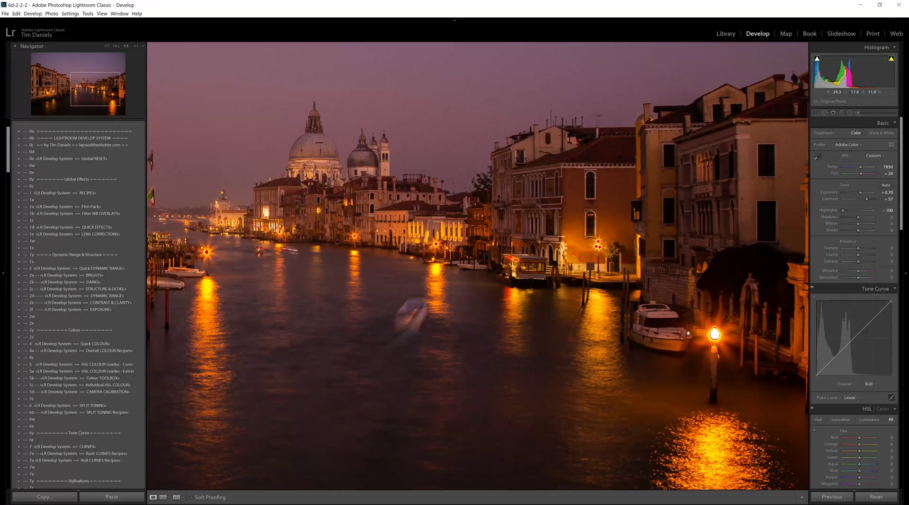
pyautogui.click(715, 337)
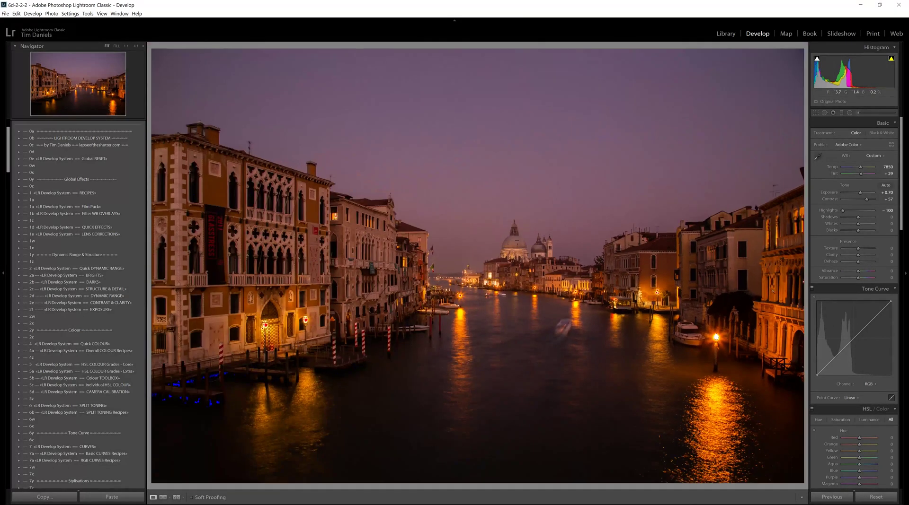
pyautogui.click(878, 218)
pyautogui.write('100')
pyautogui.press('Return')
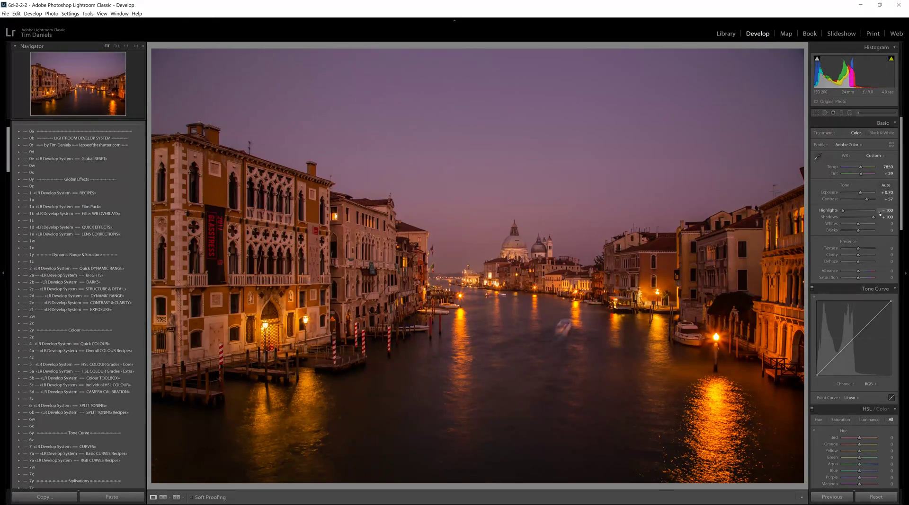
# Step: Raise the Whites, pull the Blacks down, and set Clarity to -10
pyautogui.moveTo(857, 223); pyautogui.dragTo(886, 232)
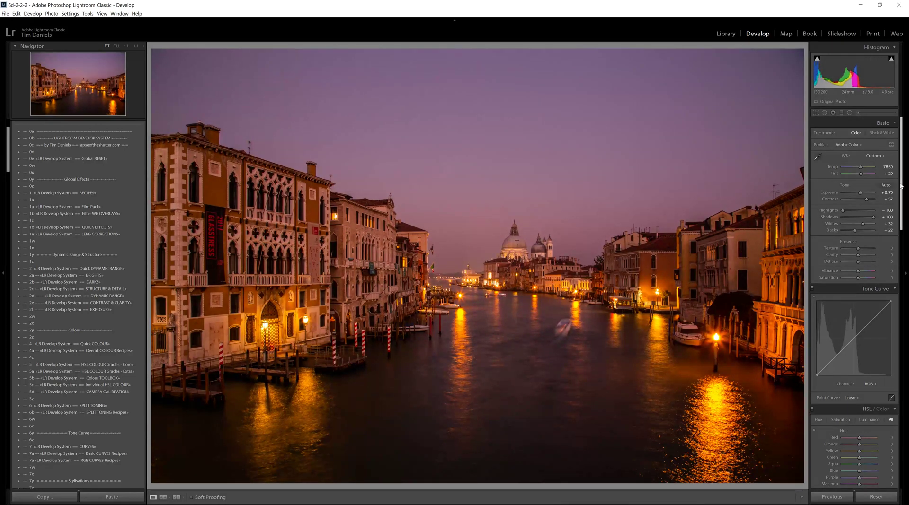
pyautogui.scroll(-2, 901, 195)
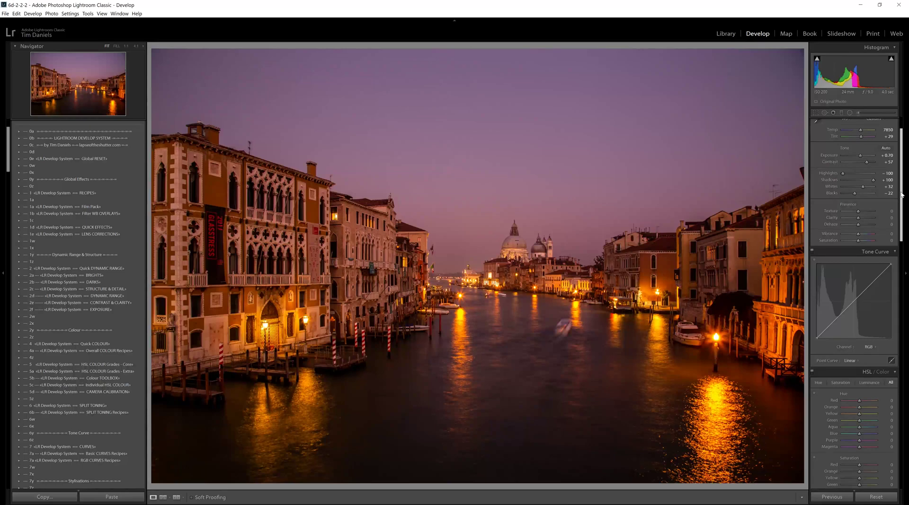
pyautogui.moveTo(901, 195); pyautogui.dragTo(887, 184)
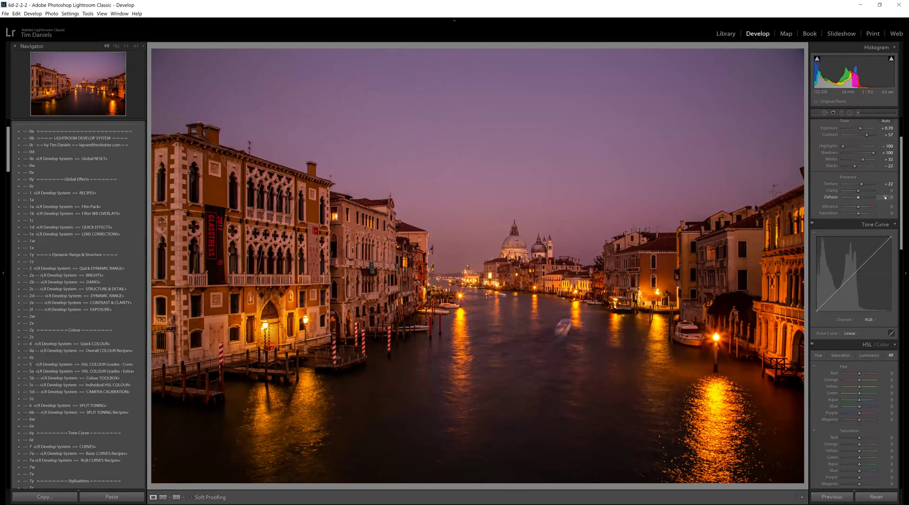
pyautogui.write('-10')
pyautogui.press('Return')
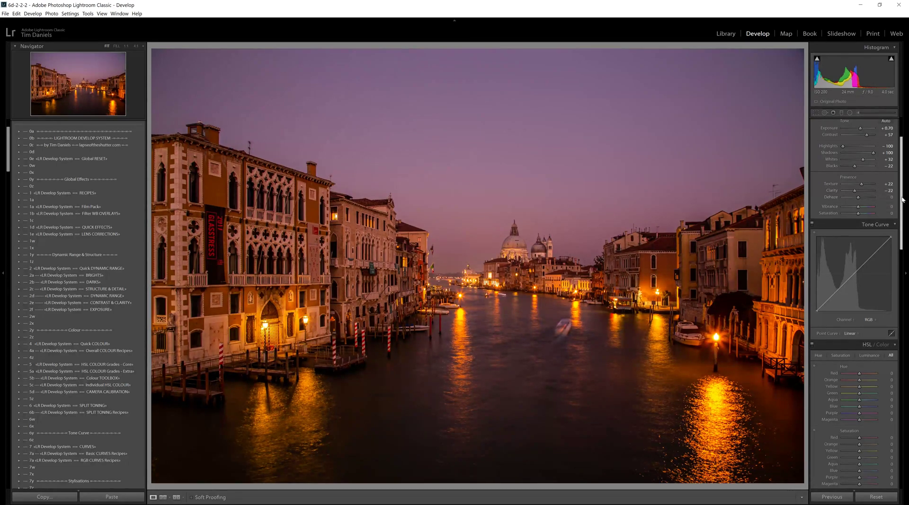
# Step: Give highlights a hue 220, saturation 40 split tone and shadows hue 234, saturation 30, comparing before/after
pyautogui.moveTo(900, 189); pyautogui.dragTo(901, 302)
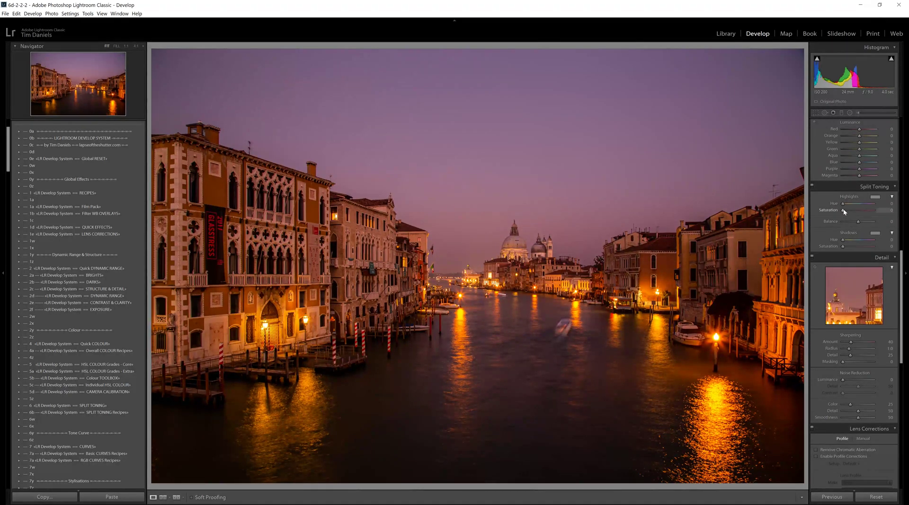
pyautogui.moveTo(843, 211); pyautogui.dragTo(861, 208)
pyautogui.click(812, 186)
pyautogui.click(812, 186)
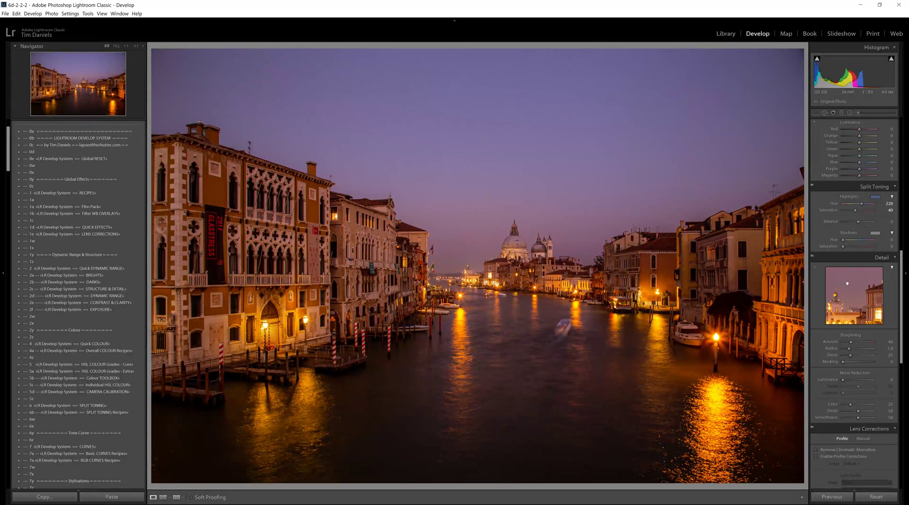
pyautogui.moveTo(843, 247); pyautogui.dragTo(862, 240)
# Step: Compare the split toning, then add a point on the red channel curve and pull it down
pyautogui.click(811, 186)
pyautogui.click(811, 186)
pyautogui.scroll(6, 852, 213)
pyautogui.click(891, 253)
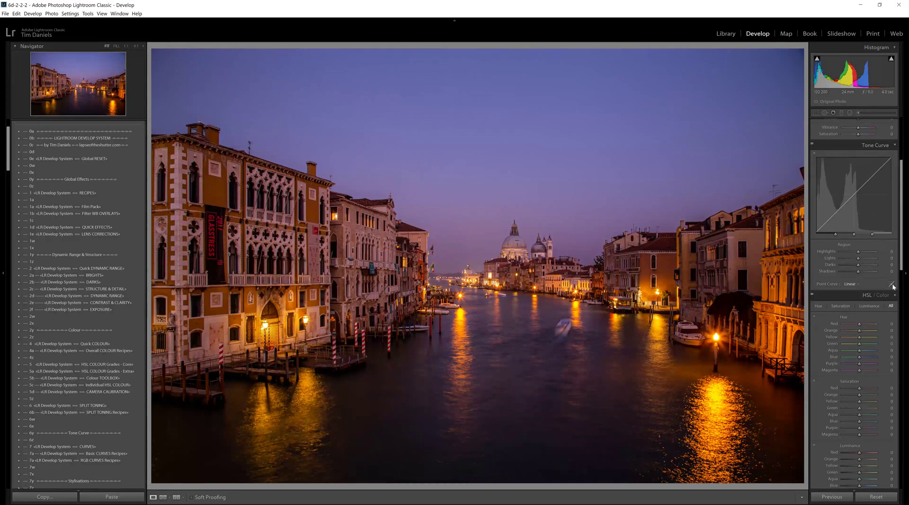
pyautogui.click(891, 284)
pyautogui.click(867, 242)
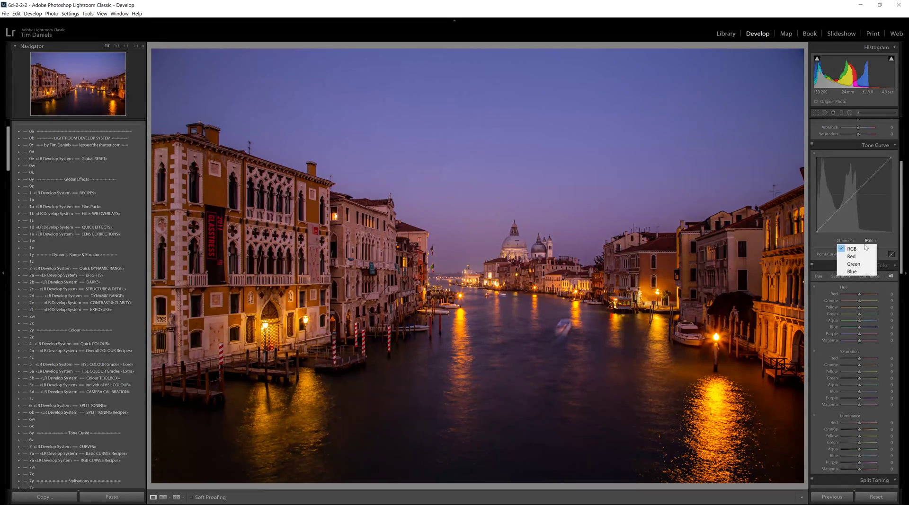
pyautogui.click(862, 260)
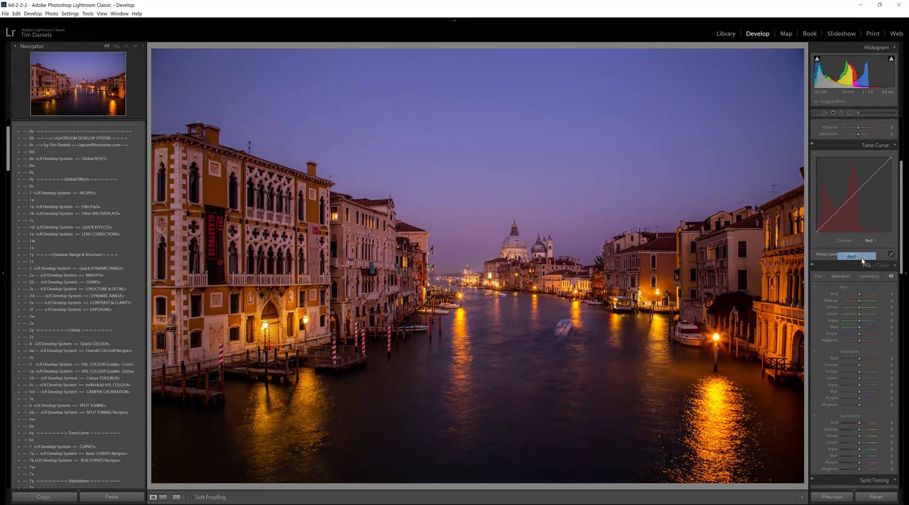
pyautogui.click(835, 214)
pyautogui.moveTo(856, 193); pyautogui.dragTo(873, 174)
# Step: Bend the green curve to blue the sky and lower a point on the blue curve
pyautogui.click(868, 240)
pyautogui.click(861, 263)
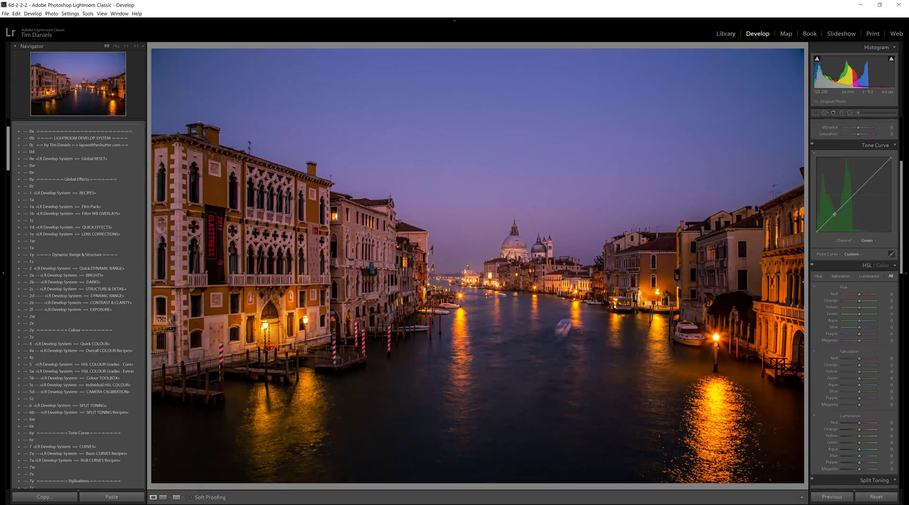
pyautogui.click(836, 214)
pyautogui.moveTo(871, 177); pyautogui.dragTo(871, 181)
pyautogui.click(867, 240)
pyautogui.click(862, 269)
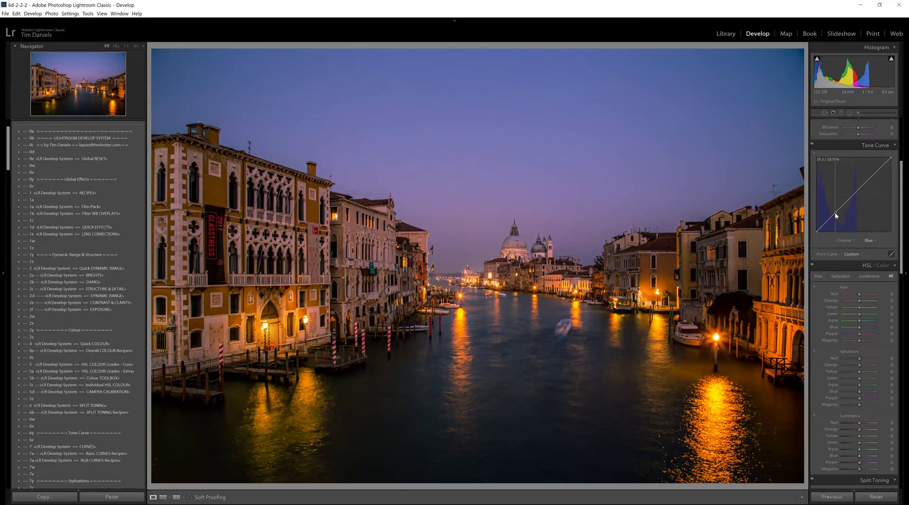
pyautogui.click(870, 176)
pyautogui.moveTo(870, 177); pyautogui.dragTo(872, 179)
# Step: Add another green curve point, compare the tone curve on and off, and fine-tune the red curve
pyautogui.click(868, 240)
pyautogui.click(854, 264)
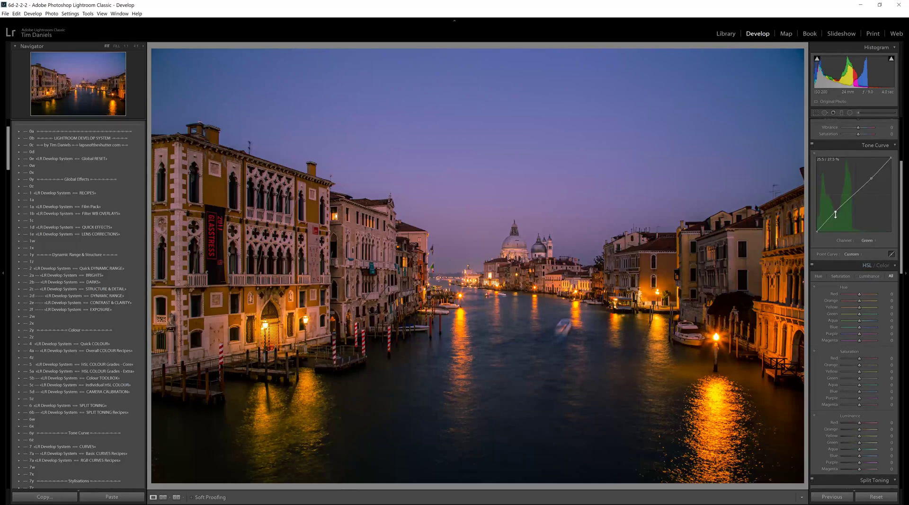
pyautogui.click(834, 214)
pyautogui.click(812, 144)
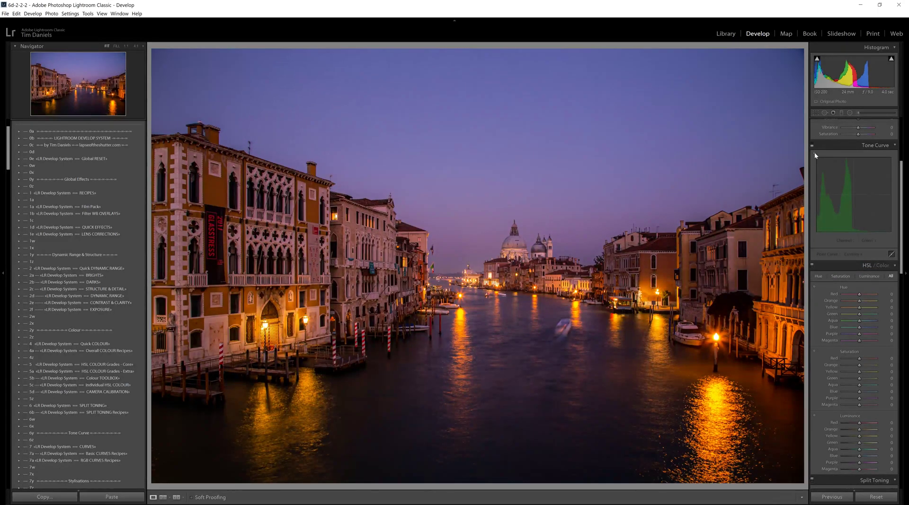
pyautogui.click(813, 145)
pyautogui.click(862, 243)
pyautogui.click(854, 255)
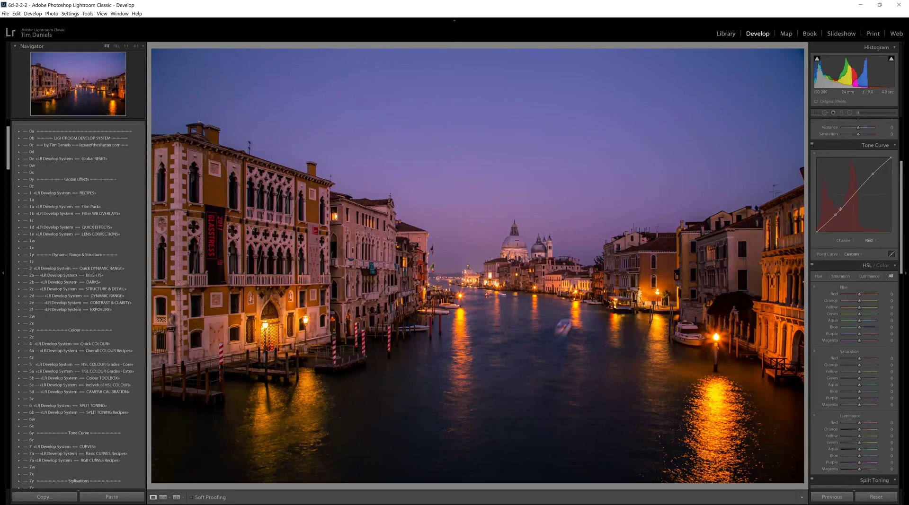
pyautogui.moveTo(836, 217); pyautogui.dragTo(834, 215)
pyautogui.scroll(3, 842, 161)
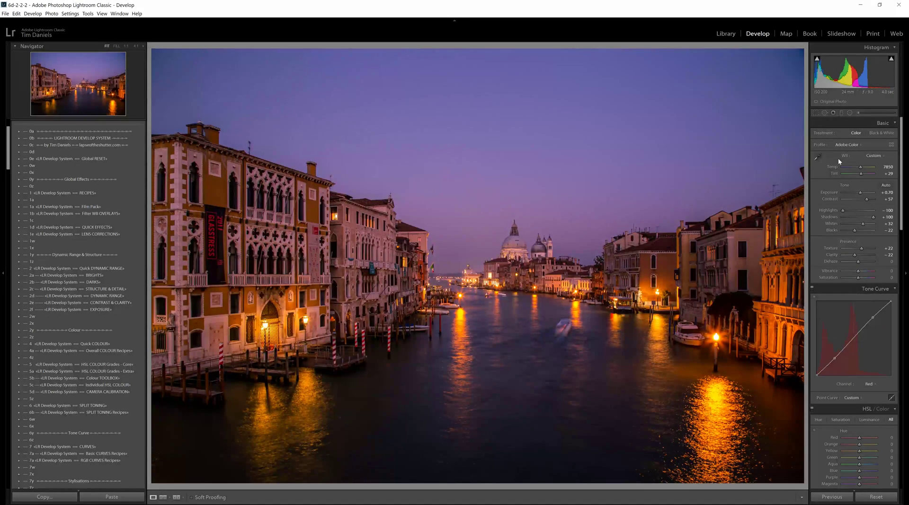
# Step: Start a graduated filter with the 1a DYNAMIC RANGE preset and tint 7
pyautogui.click(841, 113)
pyautogui.click(859, 136)
pyautogui.click(821, 160)
pyautogui.click(882, 151)
pyautogui.write('7')
pyautogui.press('Return')
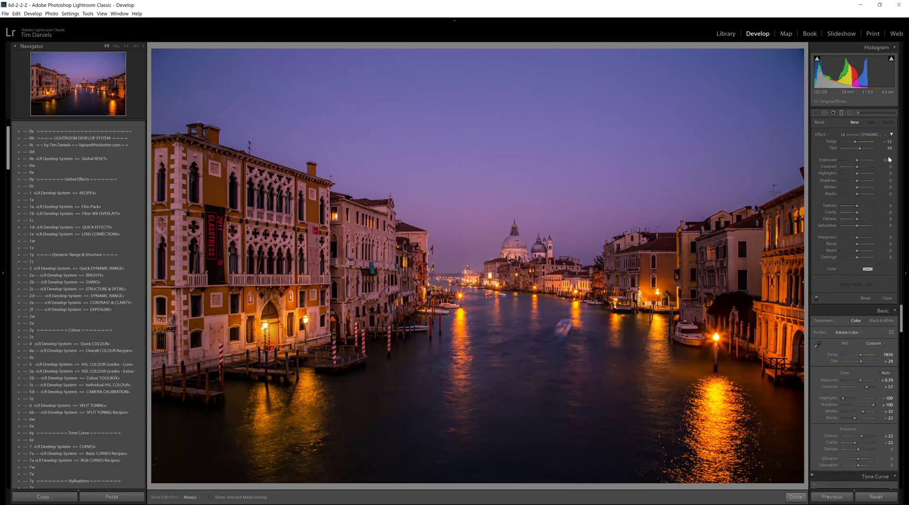
# Step: Draw the graduated filter down over the sky, raise it higher, and set its contrast to 43
pyautogui.moveTo(494, 105)
pyautogui.mouseDown()
pyautogui.moveTo(515, 405)
pyautogui.moveTo(494, 387)
pyautogui.mouseUp()
pyautogui.moveTo(494, 246); pyautogui.dragTo(491, 203)
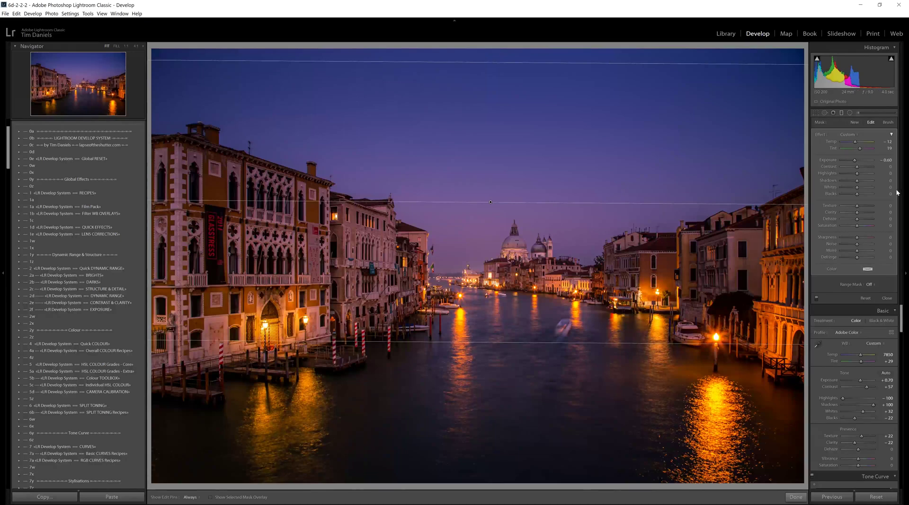
pyautogui.moveTo(491, 202); pyautogui.dragTo(491, 200)
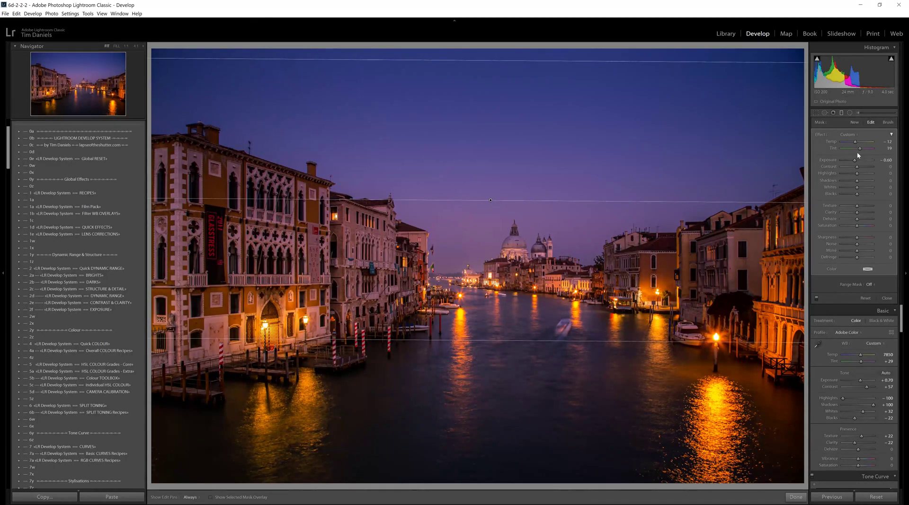
pyautogui.moveTo(857, 167); pyautogui.dragTo(866, 180)
pyautogui.moveTo(490, 200); pyautogui.dragTo(481, 176)
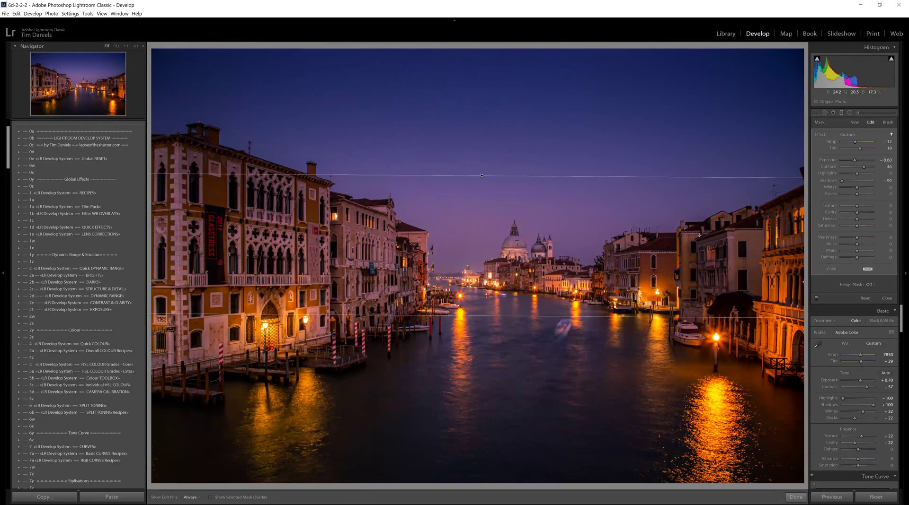
pyautogui.click(850, 113)
# Step: Draw a radial filter from the image centre with the 1a DYNAMIC RANGE preset and temperature -9
pyautogui.click(851, 133)
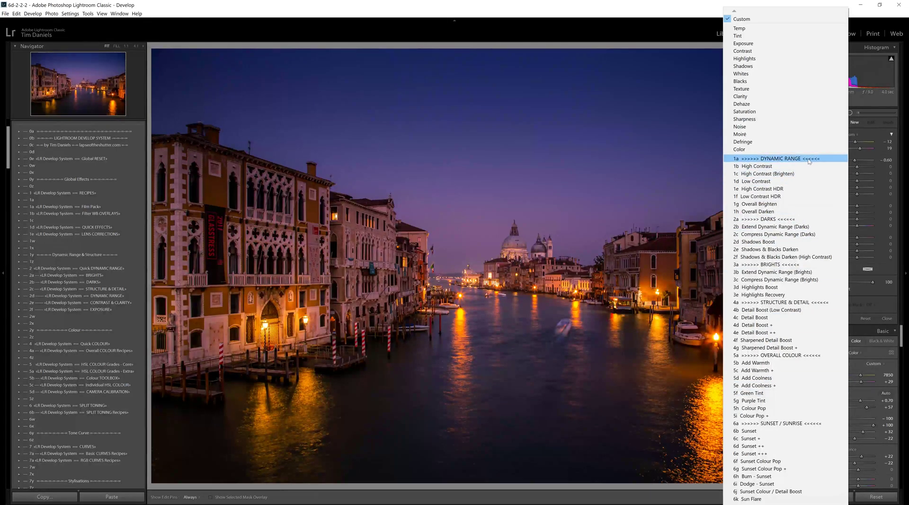
pyautogui.click(809, 160)
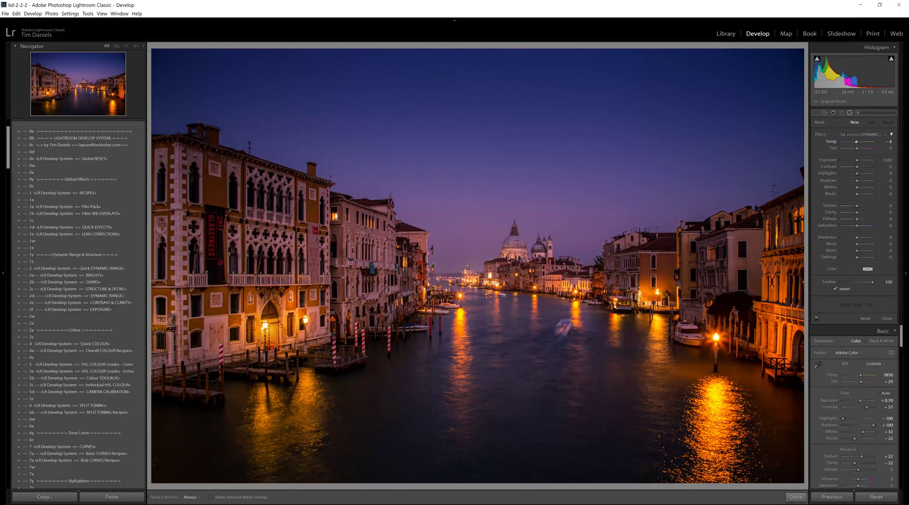
pyautogui.moveTo(888, 142); pyautogui.dragTo(885, 157)
pyautogui.moveTo(471, 249); pyautogui.dragTo(712, 344)
pyautogui.click(210, 498)
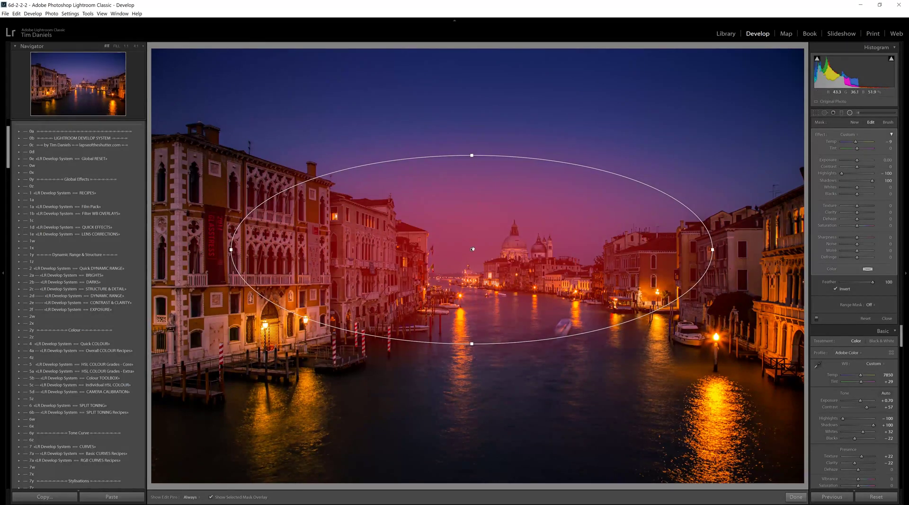
pyautogui.moveTo(472, 249); pyautogui.dragTo(490, 254)
# Step: Apply the radial effect outside the ellipse, enlarge it across the buildings, and compare it on and off
pyautogui.click(835, 290)
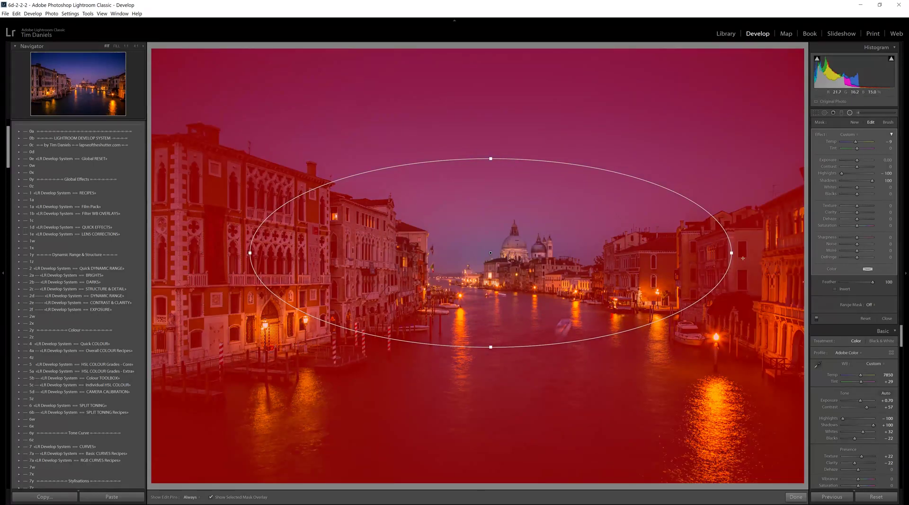
pyautogui.moveTo(736, 255); pyautogui.dragTo(782, 254)
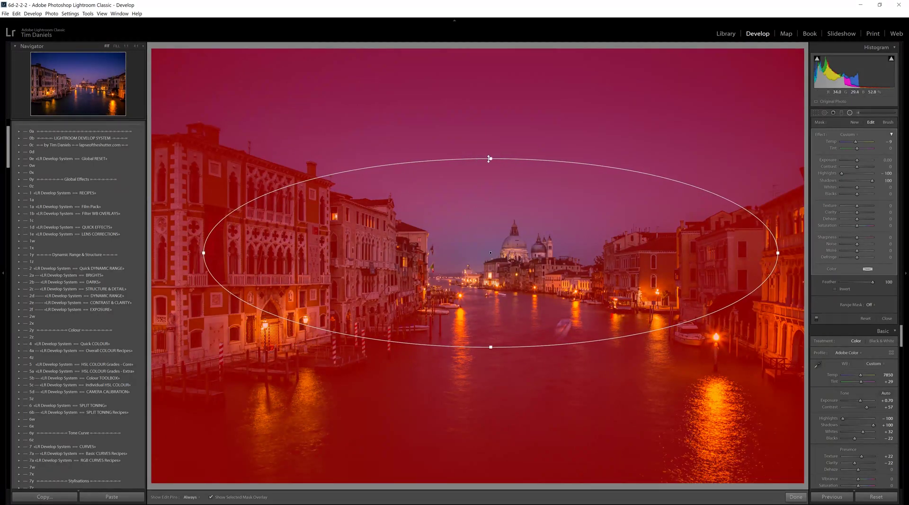
pyautogui.moveTo(488, 155); pyautogui.dragTo(488, 118)
pyautogui.moveTo(490, 254)
pyautogui.mouseDown()
pyautogui.moveTo(492, 272)
pyautogui.moveTo(491, 261)
pyautogui.mouseUp()
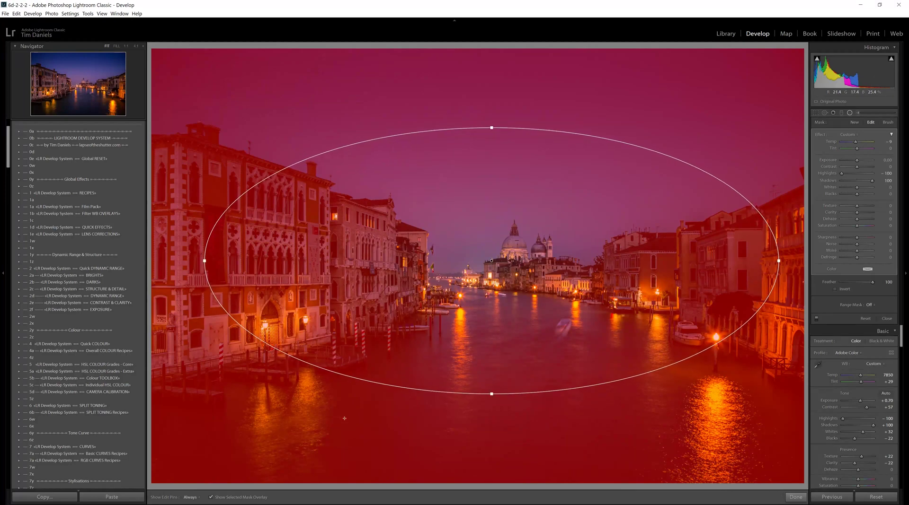
pyautogui.click(213, 499)
pyautogui.click(816, 320)
pyautogui.click(816, 319)
pyautogui.click(816, 319)
pyautogui.click(816, 319)
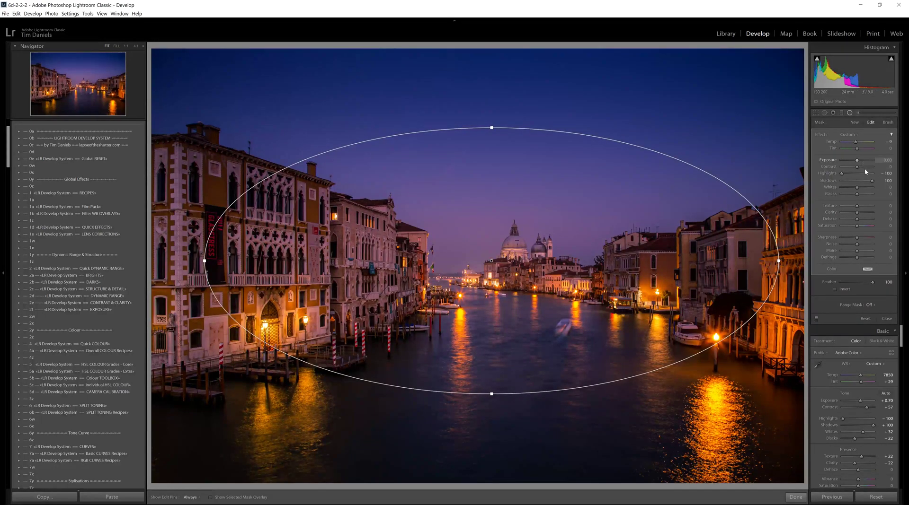
# Step: Start a new 1a DYNAMIC RANGE radial filter with highlights -50 and shadows 100
pyautogui.click(855, 122)
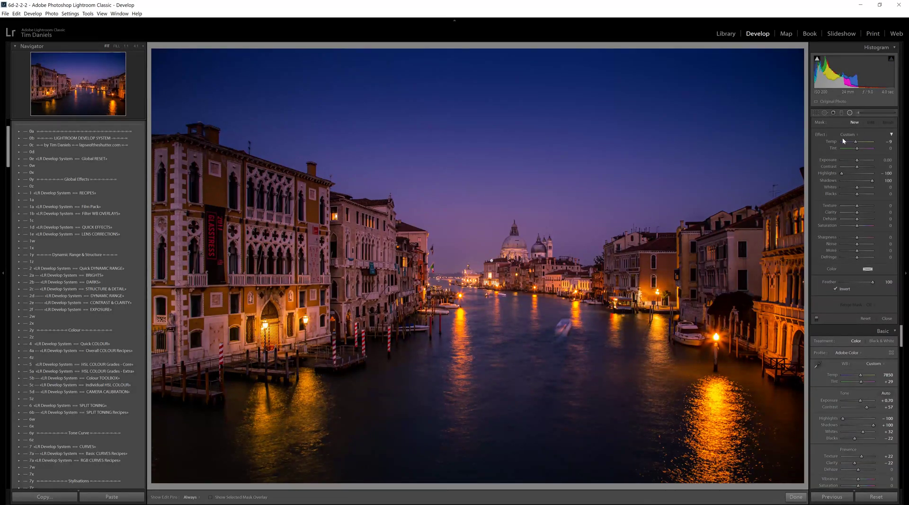
pyautogui.click(847, 135)
pyautogui.click(814, 159)
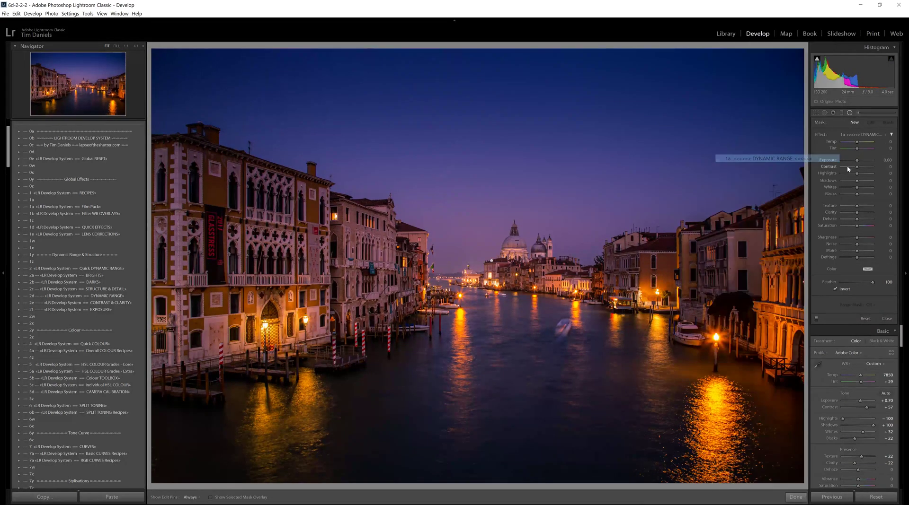
pyautogui.click(878, 173)
pyautogui.write('-50')
pyautogui.press('Return')
pyautogui.click(876, 181)
pyautogui.write('100')
pyautogui.press('Return')
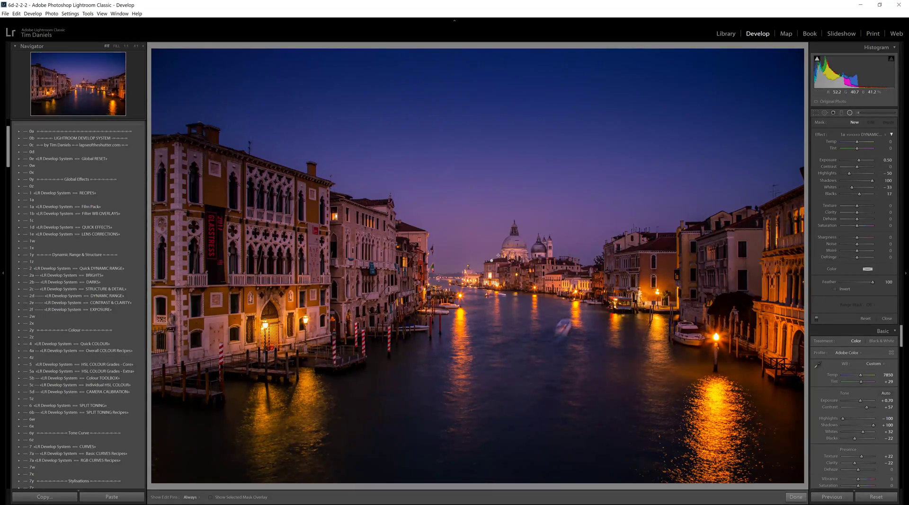
# Step: Draw the ellipse wide and tall over the central canal, lowering texture slightly and sharpness to 11
pyautogui.moveTo(496, 258); pyautogui.dragTo(687, 351)
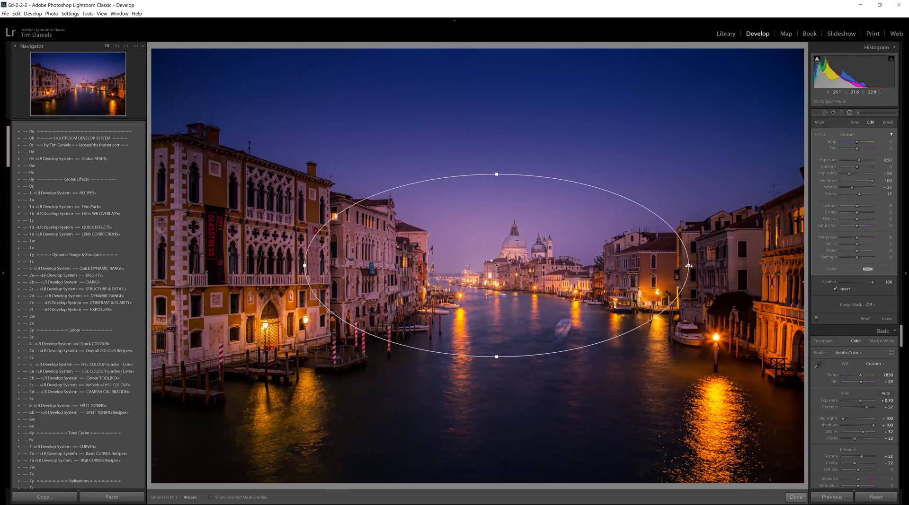
pyautogui.moveTo(688, 265); pyautogui.dragTo(726, 265)
pyautogui.moveTo(497, 178); pyautogui.dragTo(496, 157)
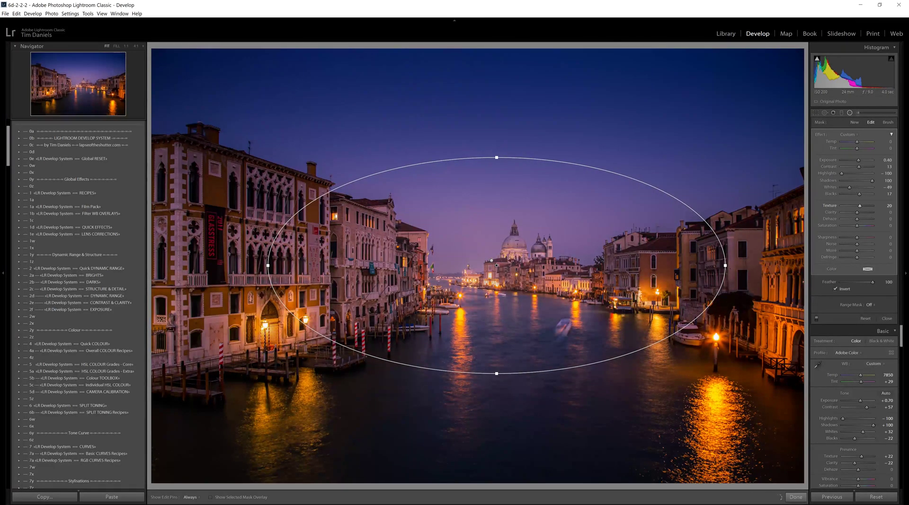
pyautogui.moveTo(859, 206); pyautogui.dragTo(859, 206)
pyautogui.moveTo(859, 237); pyautogui.dragTo(858, 237)
# Step: Finish the radial filter and view the photo's lower-left edge at 1:1
pyautogui.click(796, 497)
pyautogui.click(328, 337)
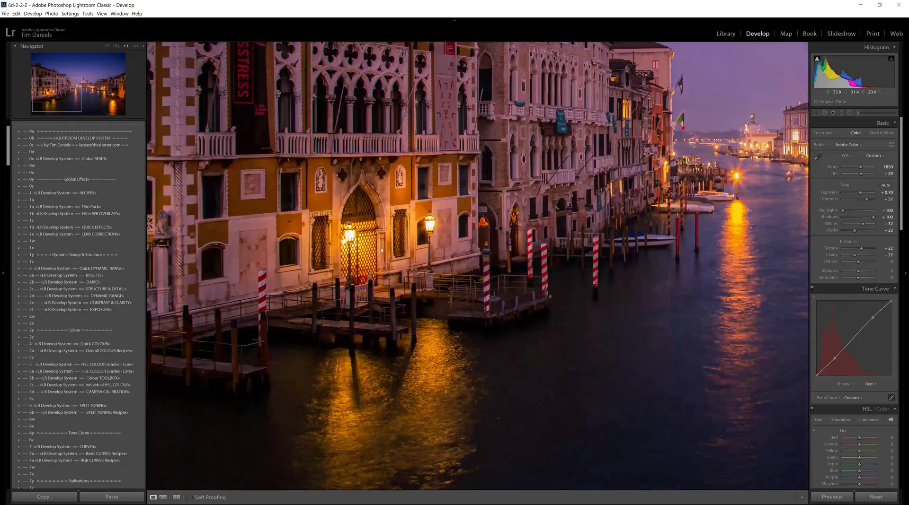
pyautogui.moveTo(382, 251); pyautogui.dragTo(423, 186)
# Step: Start a third radial filter and scroll the effect presets down toward the streetlight effects
pyautogui.click(849, 112)
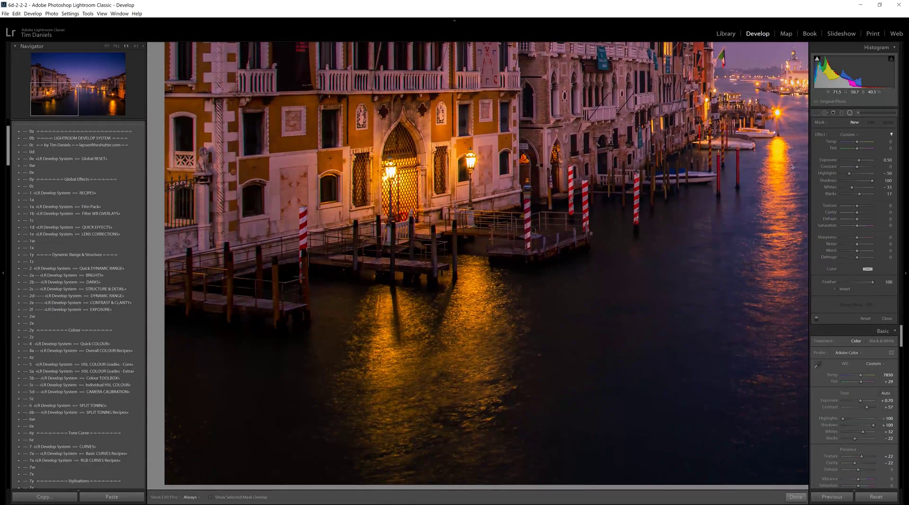
pyautogui.click(848, 135)
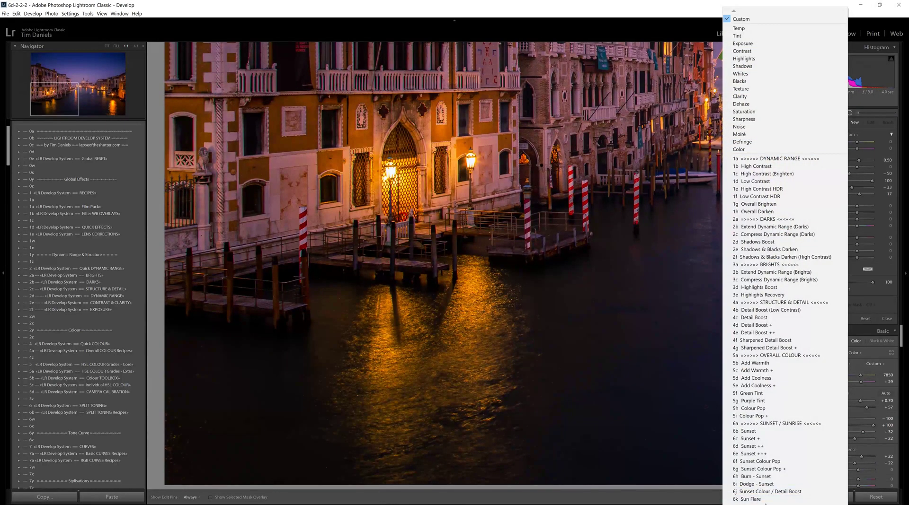
pyautogui.scroll(-6, 780, 228)
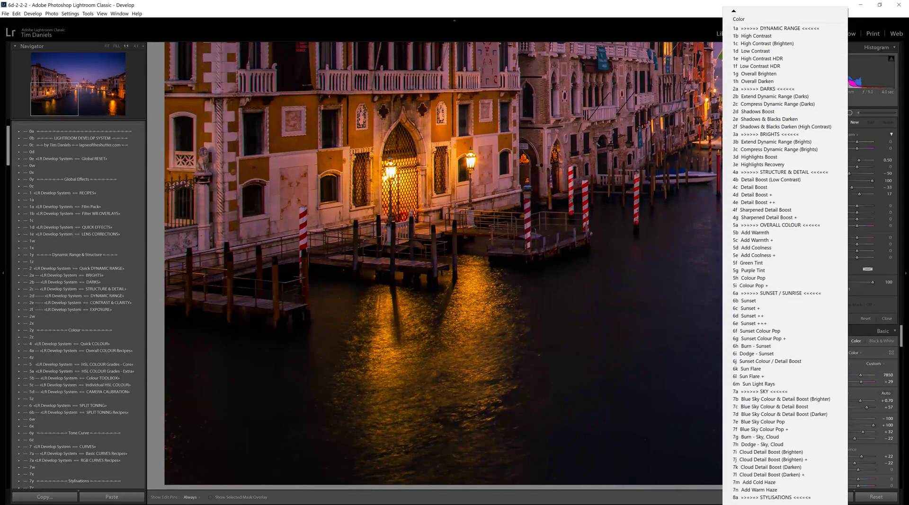
pyautogui.scroll(-5, 781, 255)
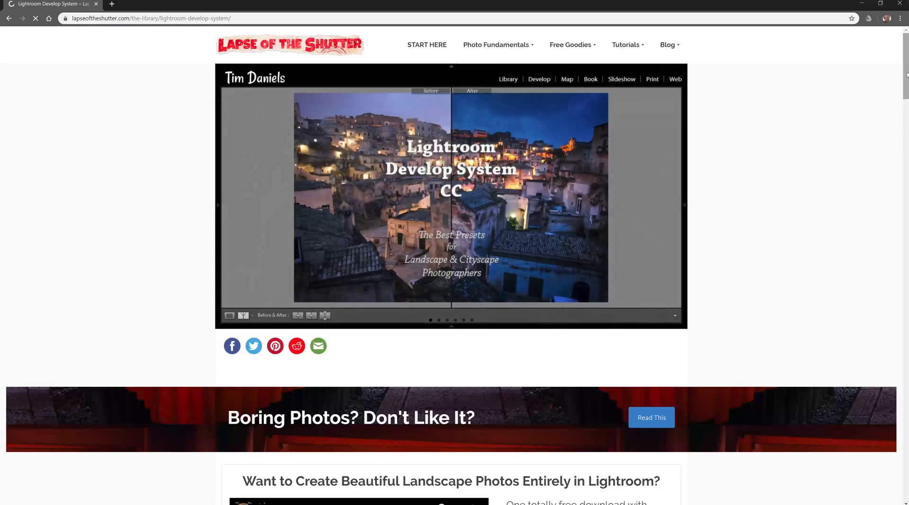
pyautogui.scroll(-2, 905, 81)
pyautogui.scroll(-3, 906, 82)
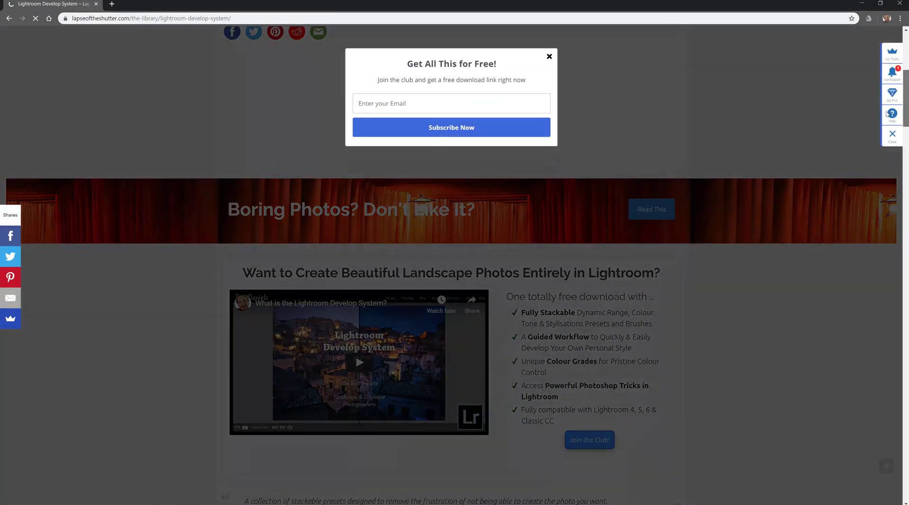
pyautogui.scroll(-4, 880, 132)
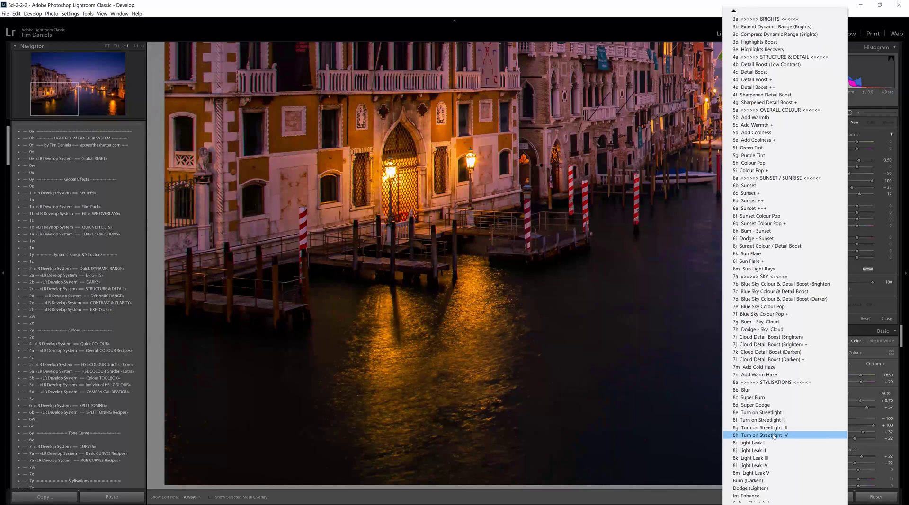
# Step: Apply Turn on Streetlight IV, move and widen the ellipse over the building front, and invert it
pyautogui.click(772, 436)
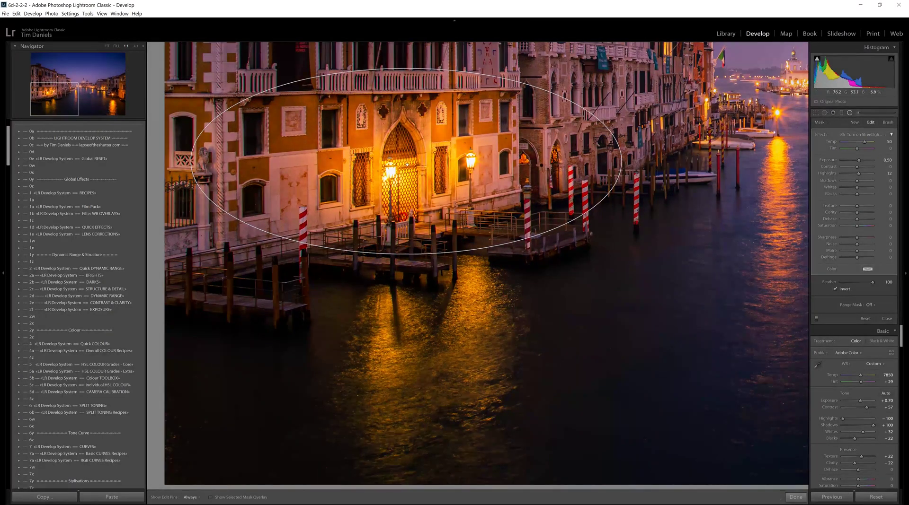
pyautogui.moveTo(406, 161); pyautogui.dragTo(414, 178)
pyautogui.moveTo(629, 179); pyautogui.dragTo(642, 179)
pyautogui.moveTo(415, 273); pyautogui.dragTo(416, 314)
pyautogui.hotkey('shift', 'm')
pyautogui.press('\\')
pyautogui.hotkey('shift', 'm')
# Step: Restrict the filter with a narrowed luminance range mask and compare it on and off
pyautogui.click(868, 306)
pyautogui.click(852, 326)
pyautogui.moveTo(873, 326)
pyautogui.mouseDown()
pyautogui.moveTo(851, 328)
pyautogui.moveTo(859, 328)
pyautogui.mouseUp()
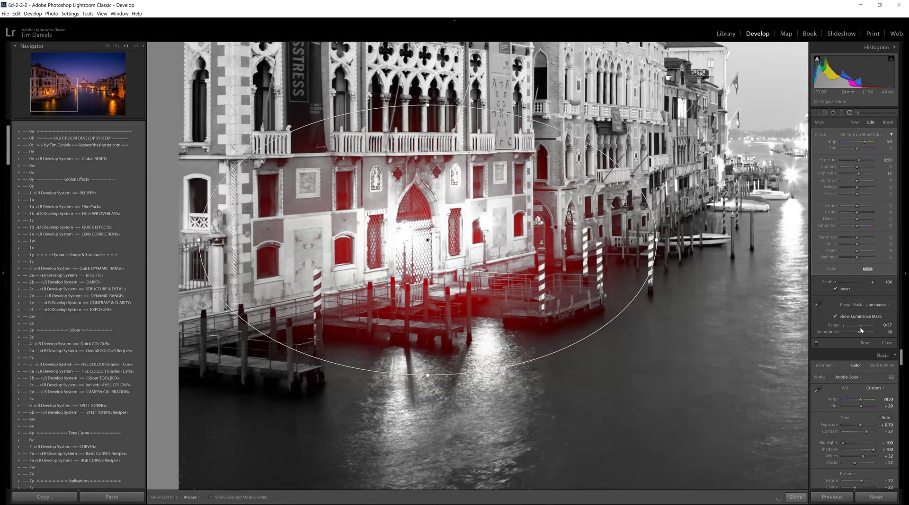
pyautogui.click(836, 316)
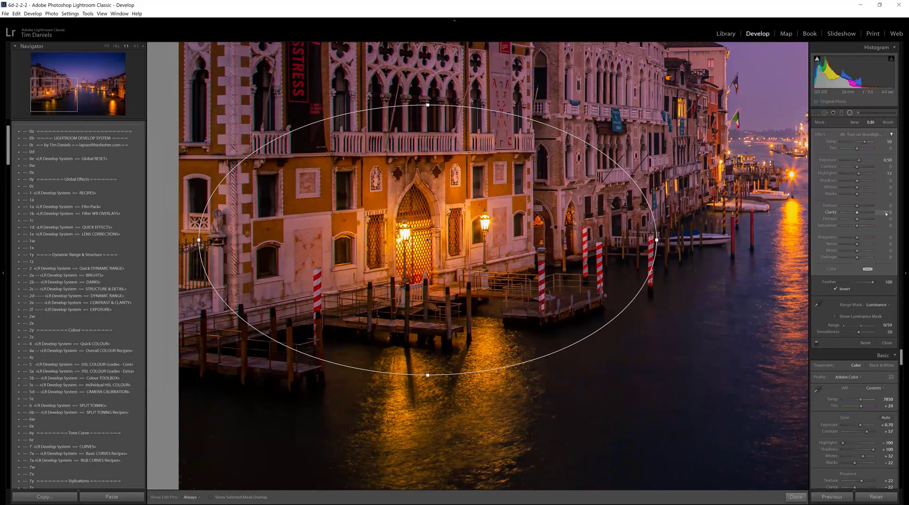
pyautogui.click(816, 344)
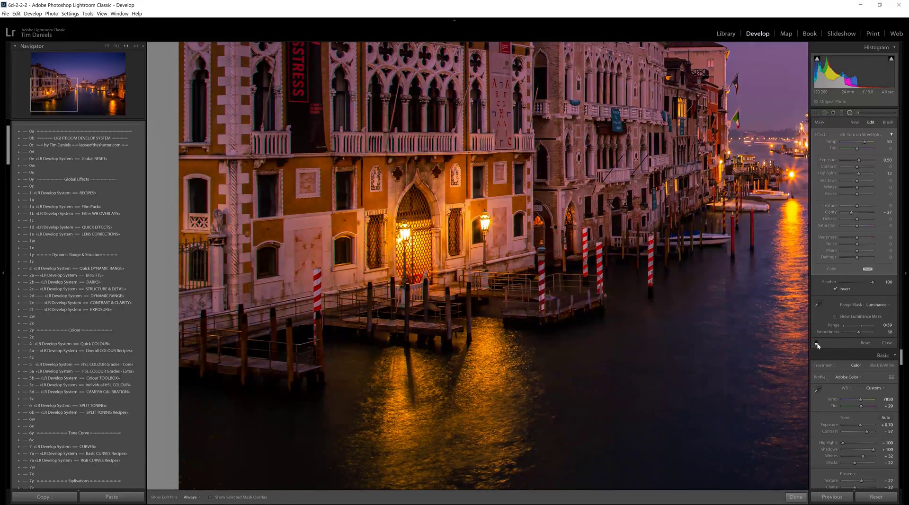
pyautogui.click(816, 344)
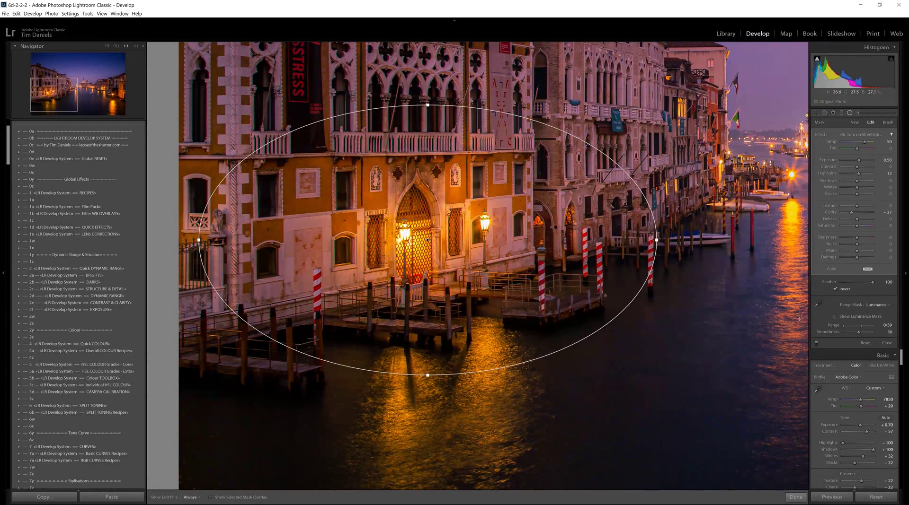
# Step: Brush a +28 contrast adjustment over the distant domed church and check its mask overlay
pyautogui.hotkey('shift', 'm')
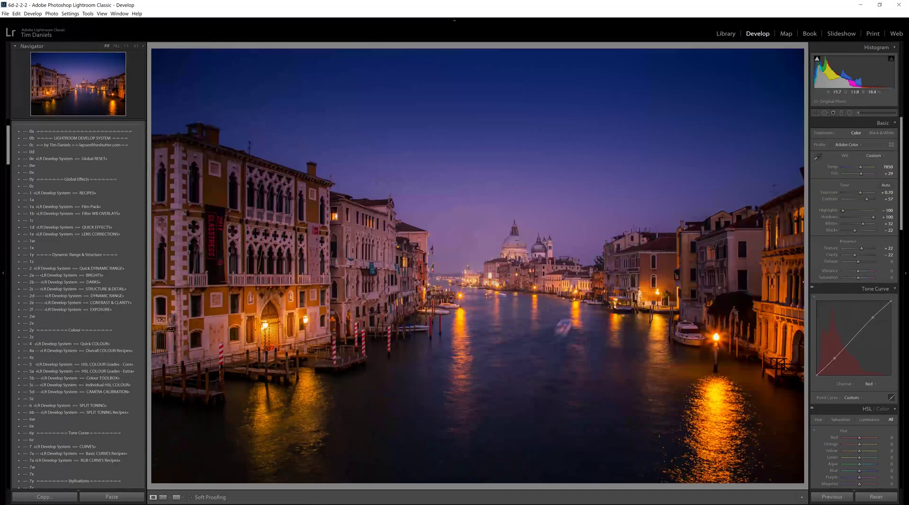
pyautogui.click(779, 412)
pyautogui.click(858, 114)
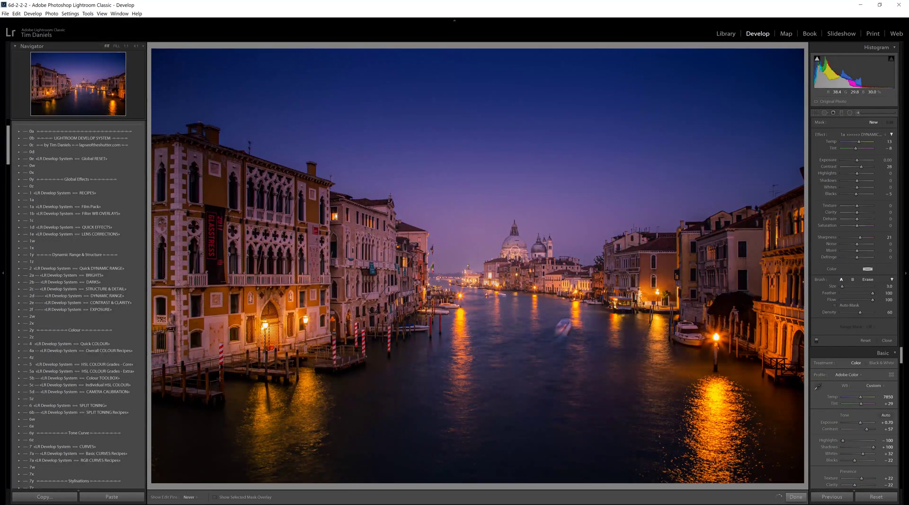
pyautogui.moveTo(503, 269)
pyautogui.mouseDown()
pyautogui.moveTo(538, 251)
pyautogui.moveTo(551, 270)
pyautogui.moveTo(573, 274)
pyautogui.moveTo(516, 246)
pyautogui.moveTo(504, 262)
pyautogui.mouseUp()
pyautogui.click(127, 46)
pyautogui.press('o')
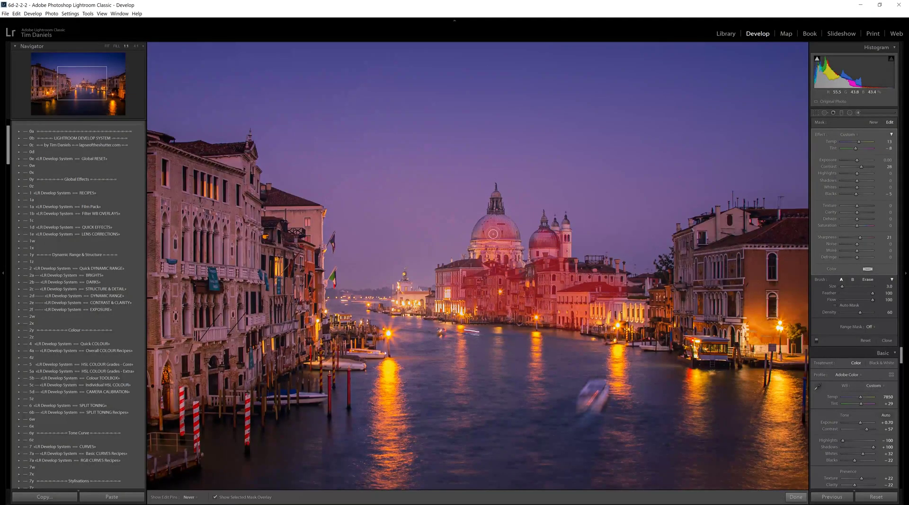
pyautogui.click(816, 342)
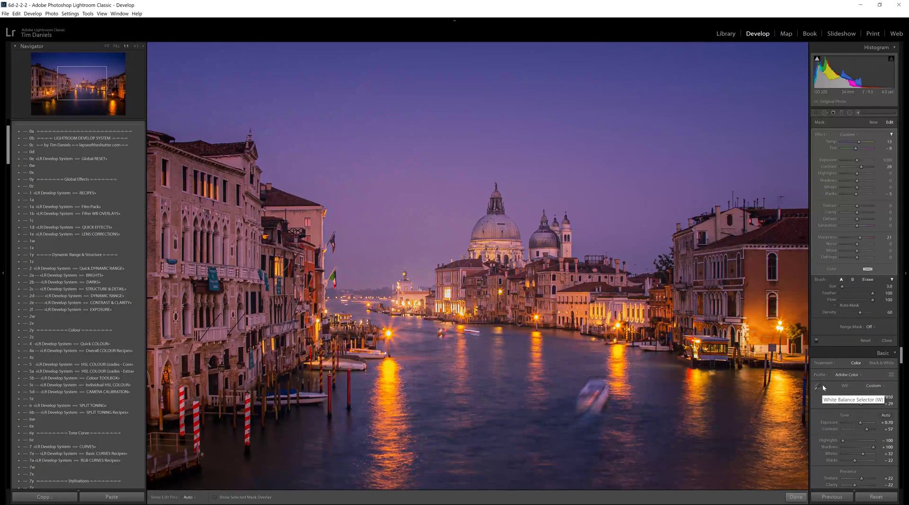
pyautogui.click(886, 341)
pyautogui.click(683, 381)
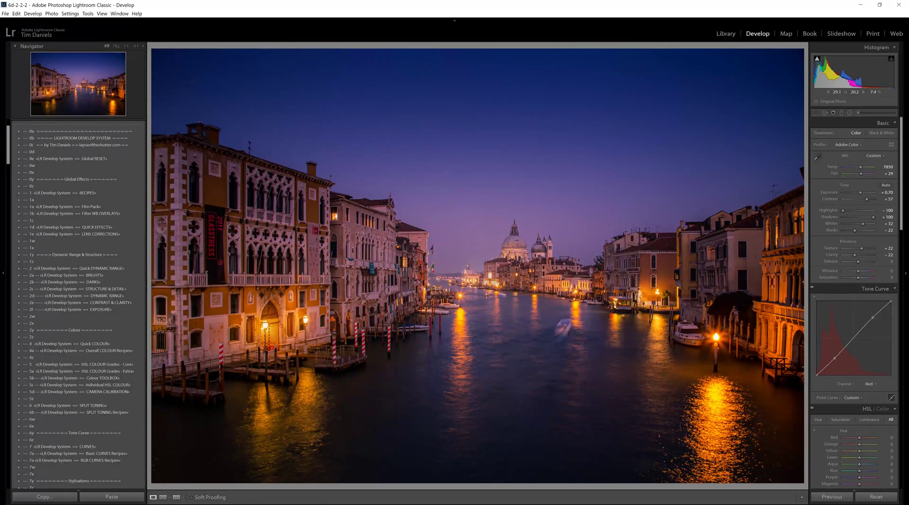
# Step: Toggle the Before view on and off against the finished edit, then show the File menu
pyautogui.press('\\')
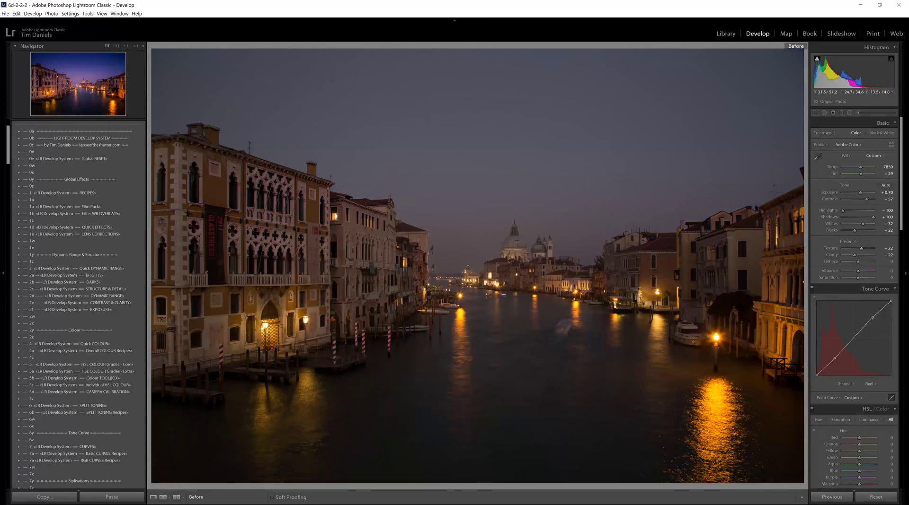
pyautogui.press('\\')
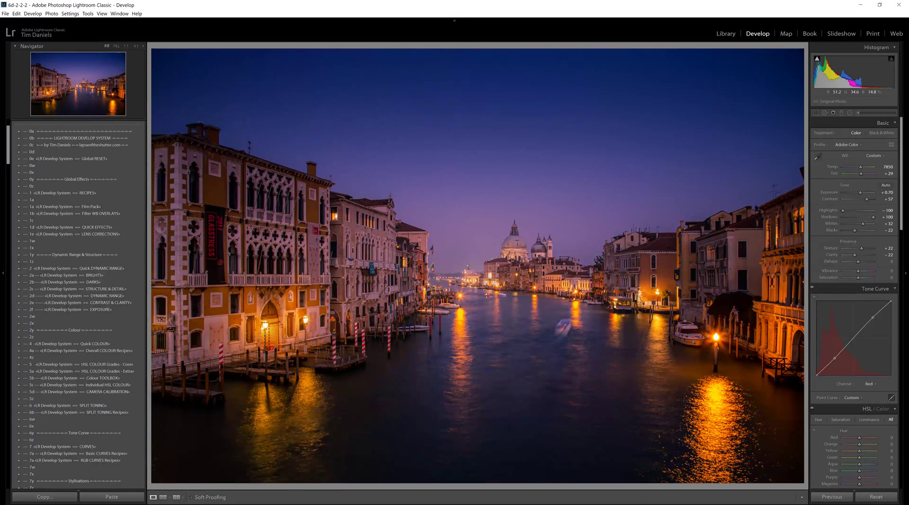
pyautogui.click(5, 13)
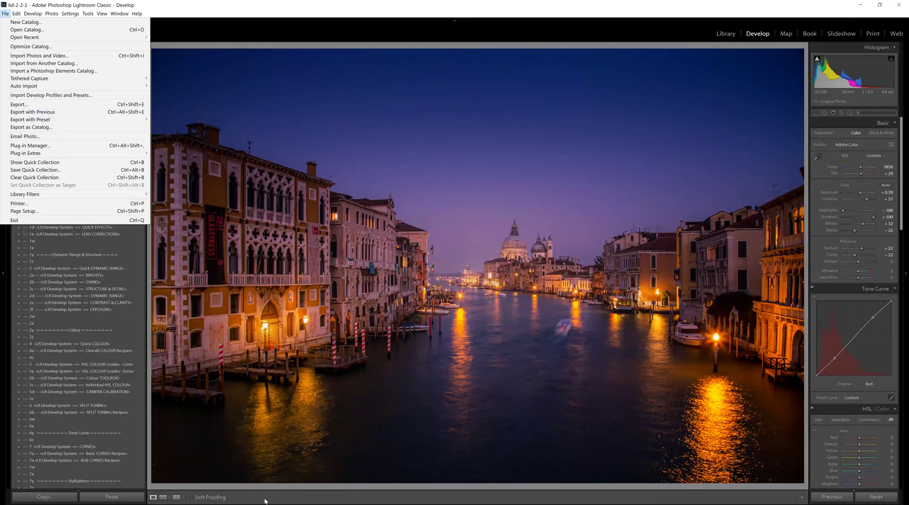
# Step: Copy all develop settings from the blue-hour edit using Check All
pyautogui.click(49, 497)
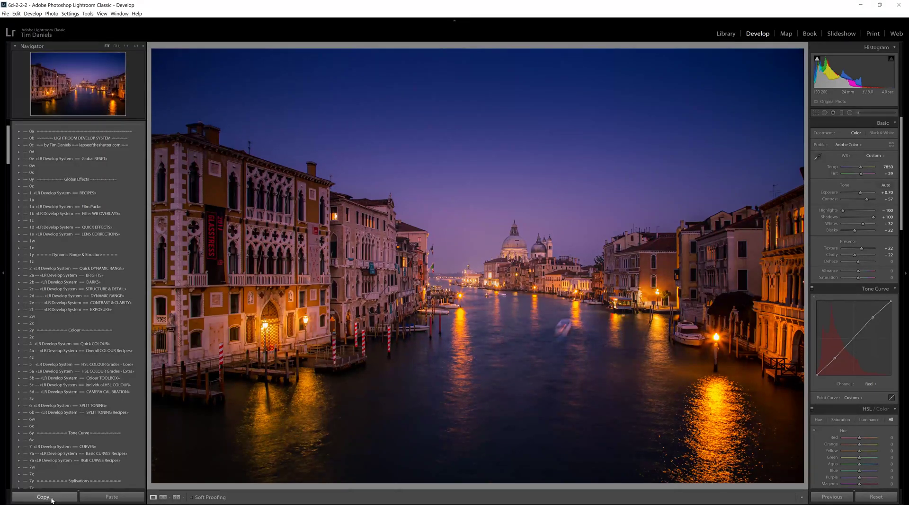
pyautogui.click(51, 499)
pyautogui.click(373, 306)
pyautogui.click(593, 302)
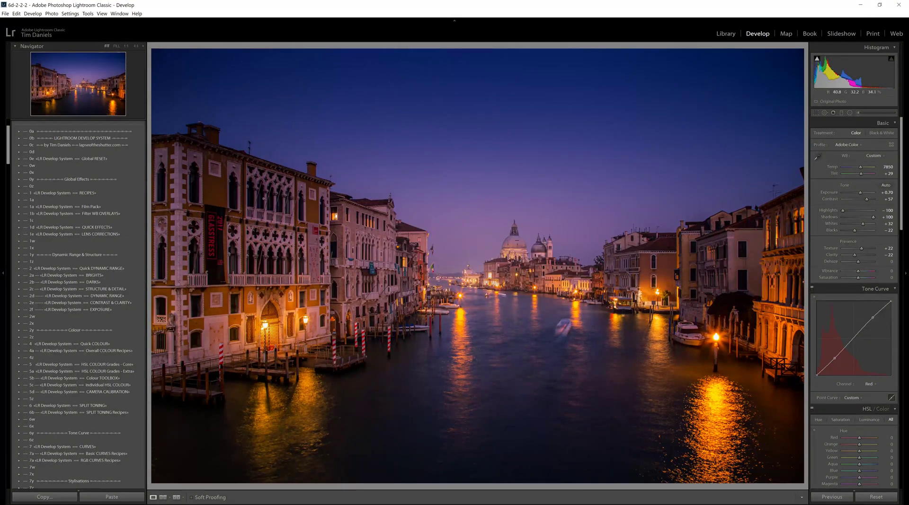
pyautogui.click(19, 193)
pyautogui.moveTo(7, 145)
pyautogui.mouseDown()
pyautogui.moveTo(4, 161)
pyautogui.moveTo(3, 142)
pyautogui.mouseUp()
pyautogui.click(17, 199)
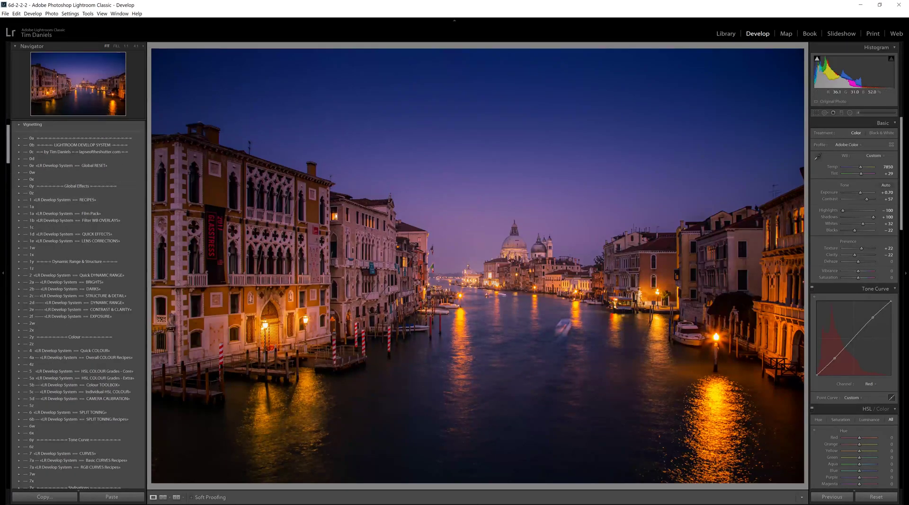
# Step: Paste the settings onto gondola shot _MG_0213, set exposure to -0.50, and compare with the original
pyautogui.moveTo(445, 503)
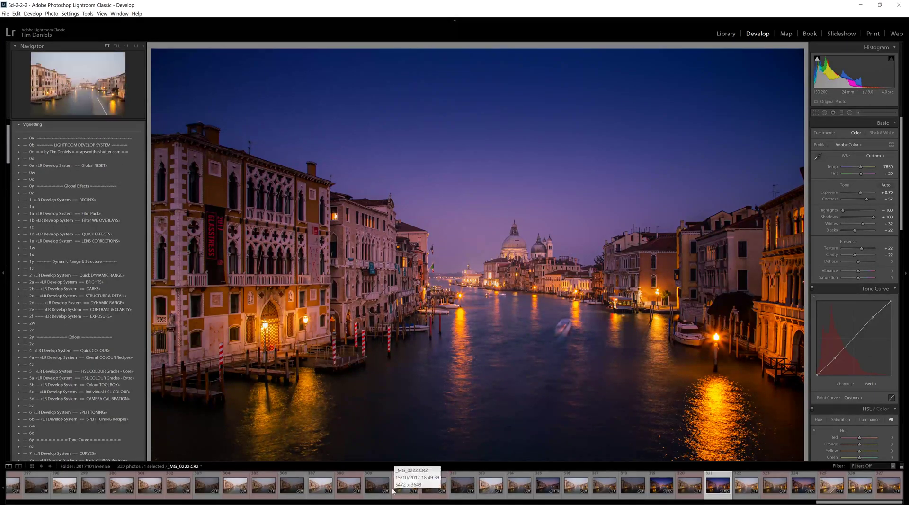
pyautogui.click(145, 490)
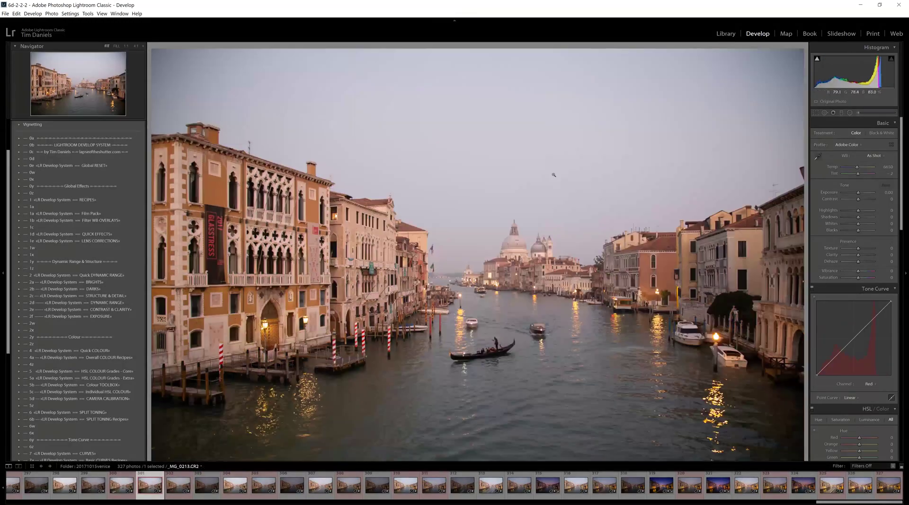
pyautogui.click(136, 497)
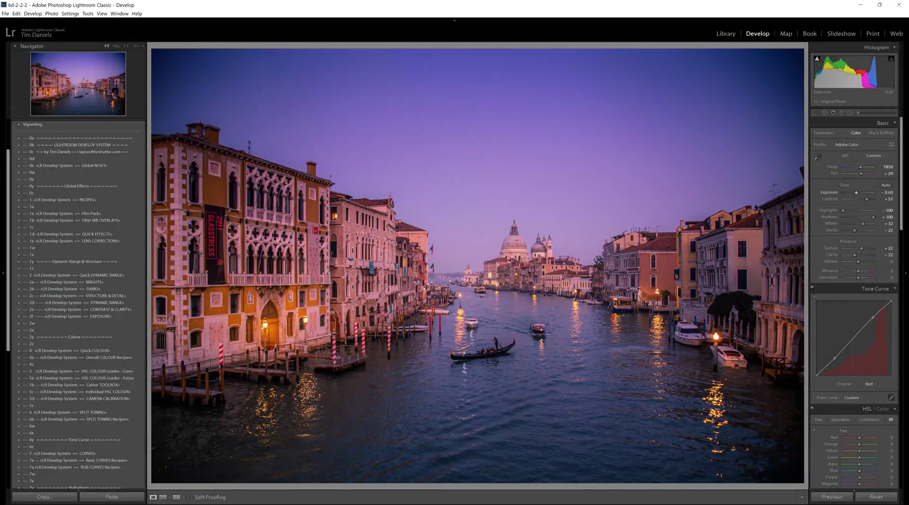
pyautogui.scroll(2, 856, 192)
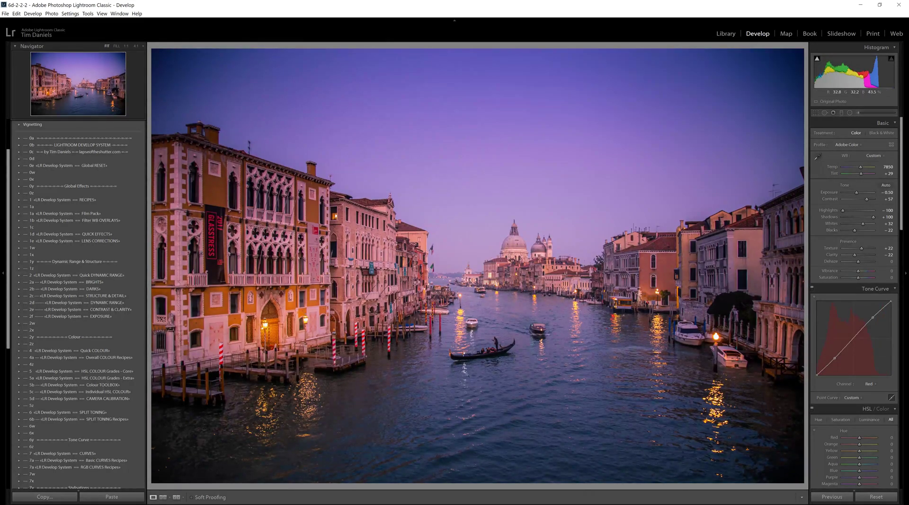
pyautogui.press('\\')
pyautogui.press('\\')
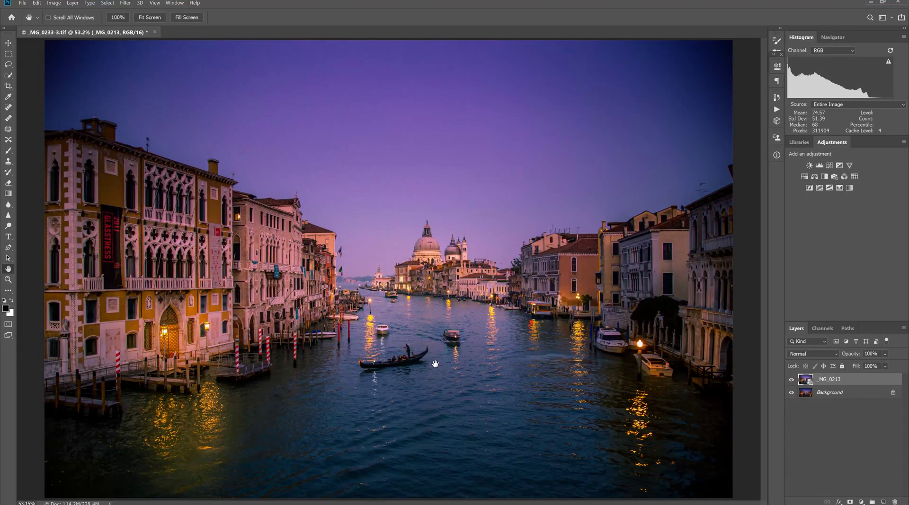
# Step: Zoom in and select the gondola with the Quick Selection tool
pyautogui.hotkey('ctrl', '1')
pyautogui.scroll(5, 427, 267)
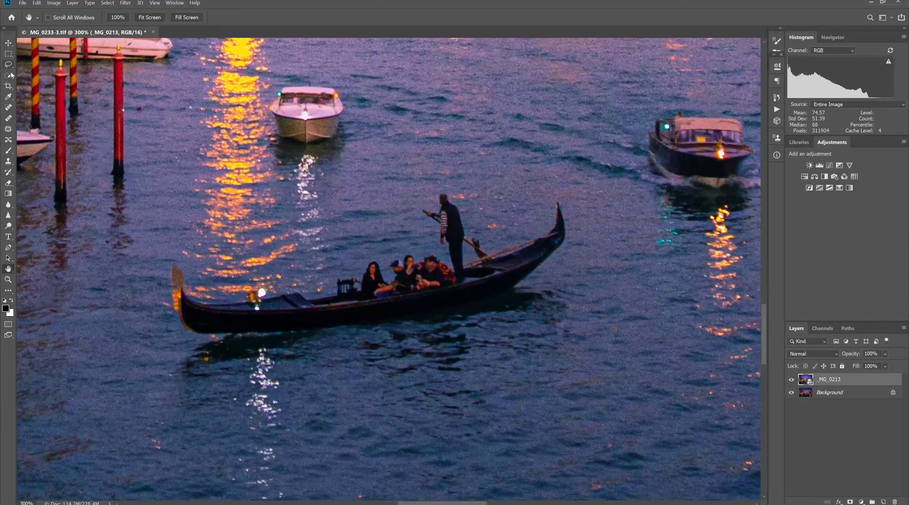
pyautogui.click(9, 75)
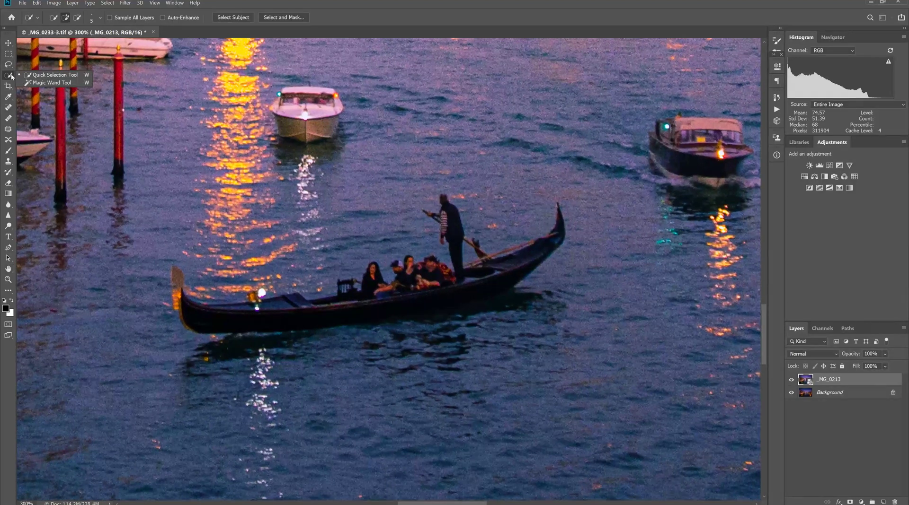
pyautogui.click(100, 18)
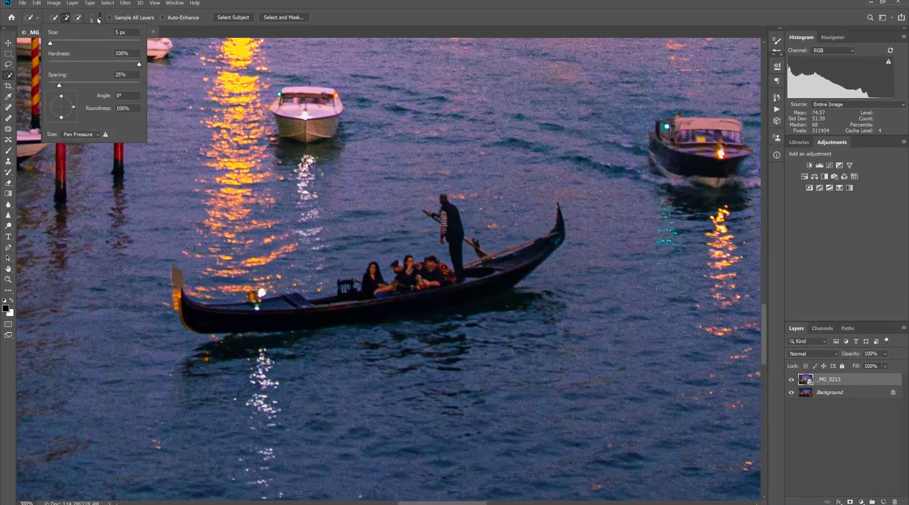
pyautogui.click(372, 16)
pyautogui.moveTo(199, 312); pyautogui.dragTo(558, 211)
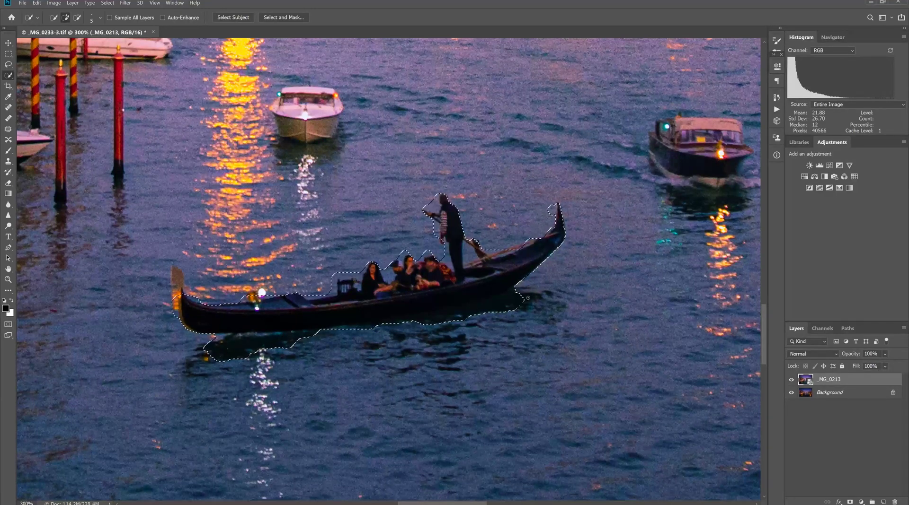
# Step: Add the bow tip and subtract stray water around the oar, arm and reflection edges
pyautogui.moveTo(176, 273); pyautogui.dragTo(179, 291)
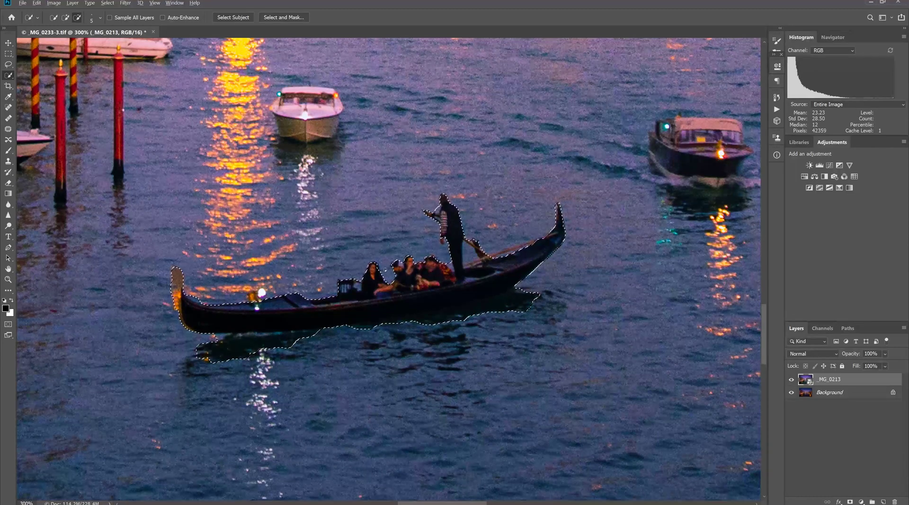
pyautogui.keyDown('alt'); pyautogui.click(223, 359); pyautogui.keyUp('alt')
pyautogui.moveTo(244, 302); pyautogui.dragTo(209, 299)
pyautogui.keyDown('alt'); pyautogui.click(221, 304); pyautogui.keyUp('alt')
pyautogui.keyDown('alt'); pyautogui.click(201, 356); pyautogui.keyUp('alt')
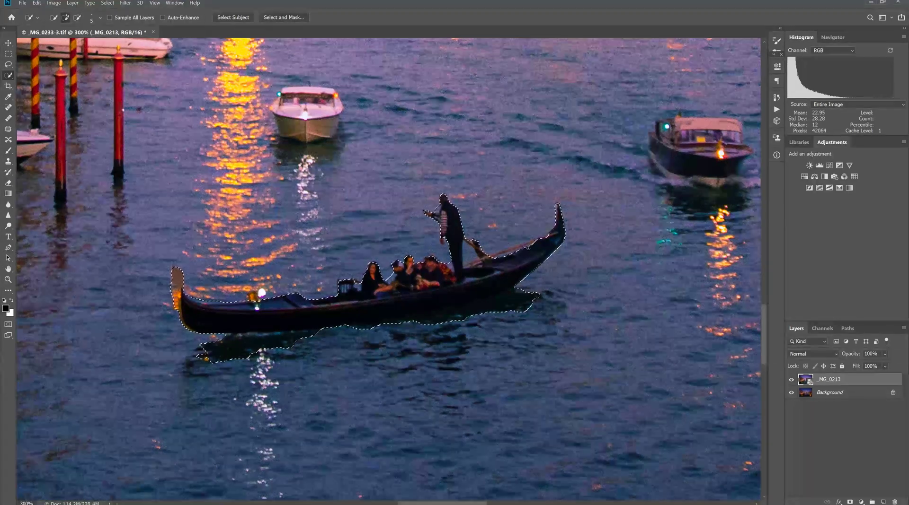
pyautogui.keyDown('alt'); pyautogui.click(465, 251); pyautogui.keyUp('alt')
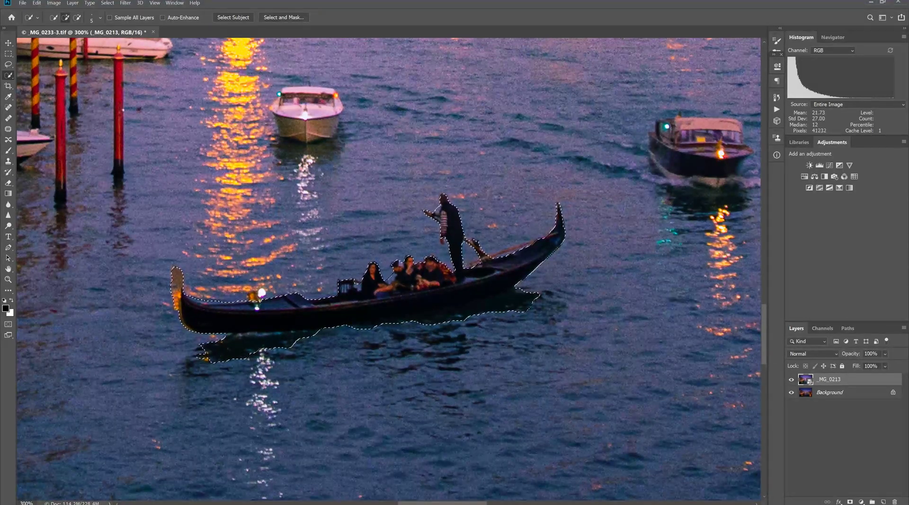
pyautogui.keyDown('alt'); pyautogui.click(435, 227); pyautogui.keyUp('alt')
# Step: In Select and Mask, set Radius 3 px, Smooth 6, Contrast 7%, Shift Edge -46%, then apply
pyautogui.click(283, 17)
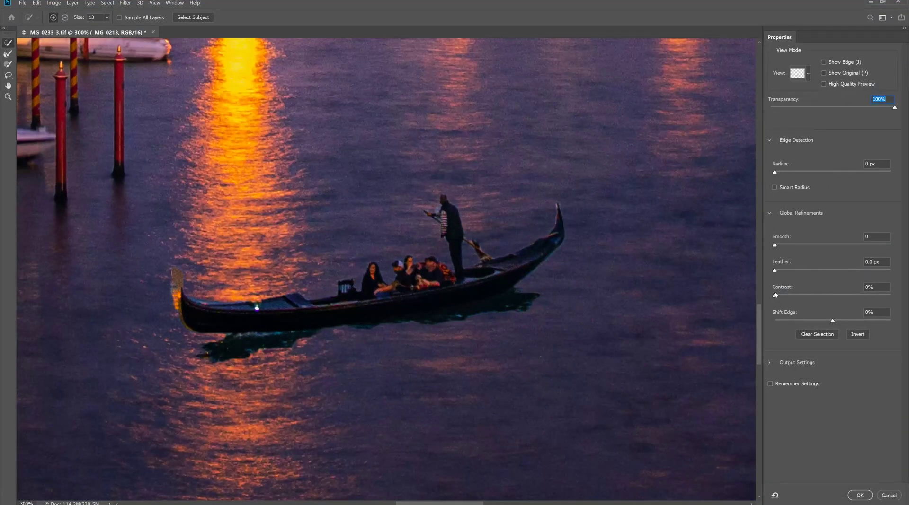
pyautogui.moveTo(775, 296); pyautogui.dragTo(781, 298)
pyautogui.moveTo(775, 246); pyautogui.dragTo(782, 247)
pyautogui.moveTo(833, 323); pyautogui.dragTo(814, 325)
pyautogui.moveTo(775, 172); pyautogui.dragTo(805, 187)
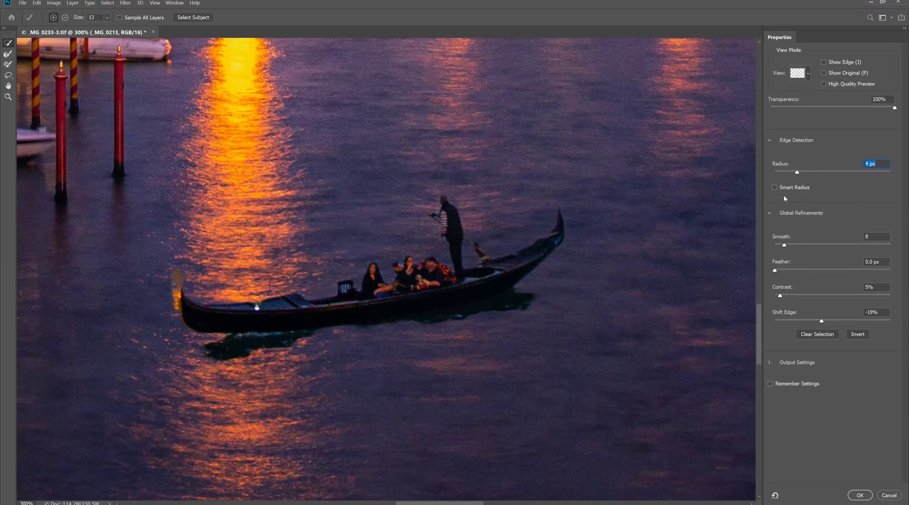
pyautogui.press('Return')
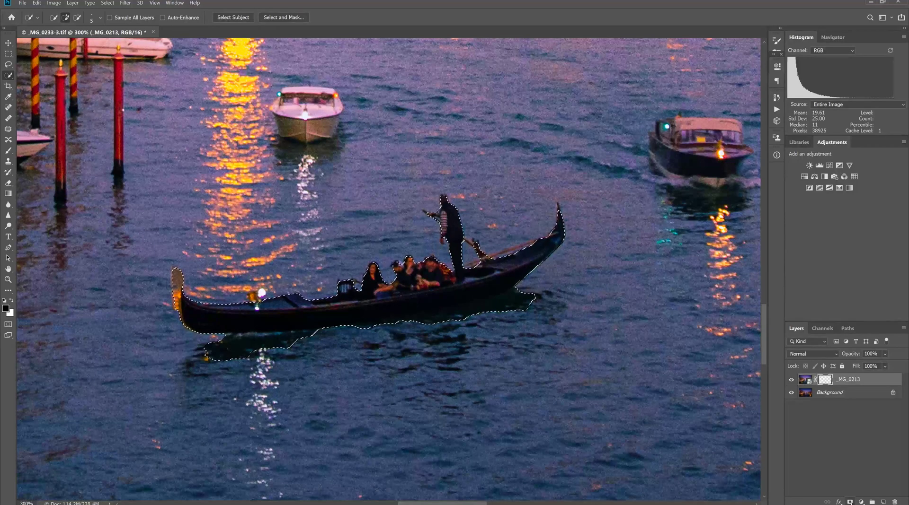
# Step: Mask _MG_0213 to the gondola selection and add a new Layer 1 clipped to it
pyautogui.click(850, 503)
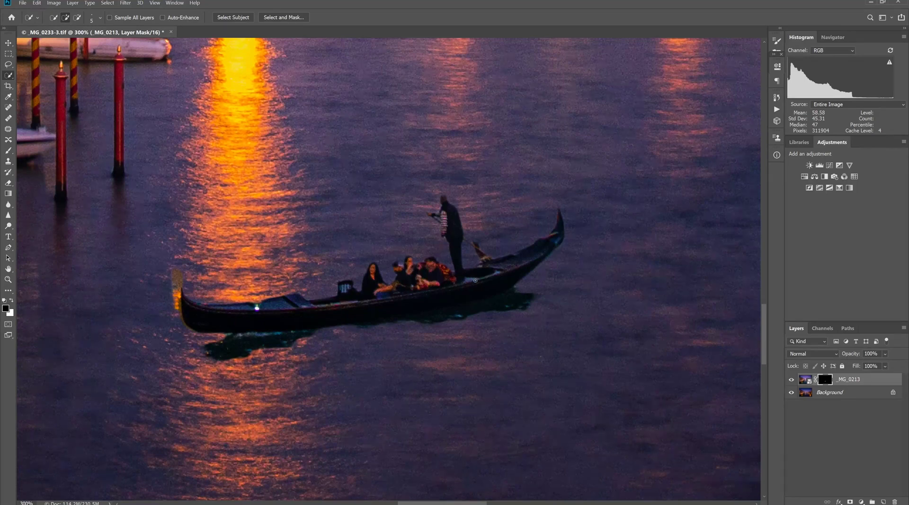
pyautogui.click(884, 502)
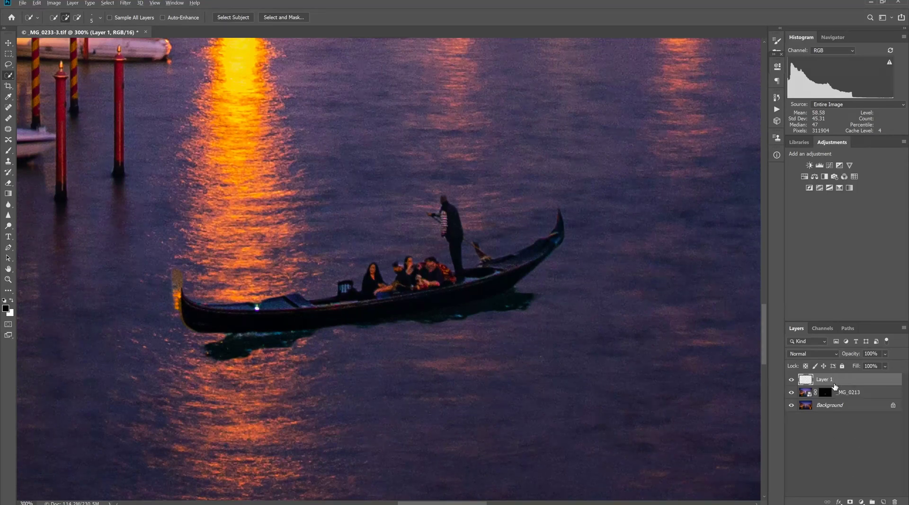
pyautogui.keyDown('alt'); pyautogui.click(834, 384); pyautogui.keyUp('alt')
# Step: Paint faint darker strokes along the gondola's reflection on Layer 1 with a small brush
pyautogui.press('b')
pyautogui.rightClick(425, 277)
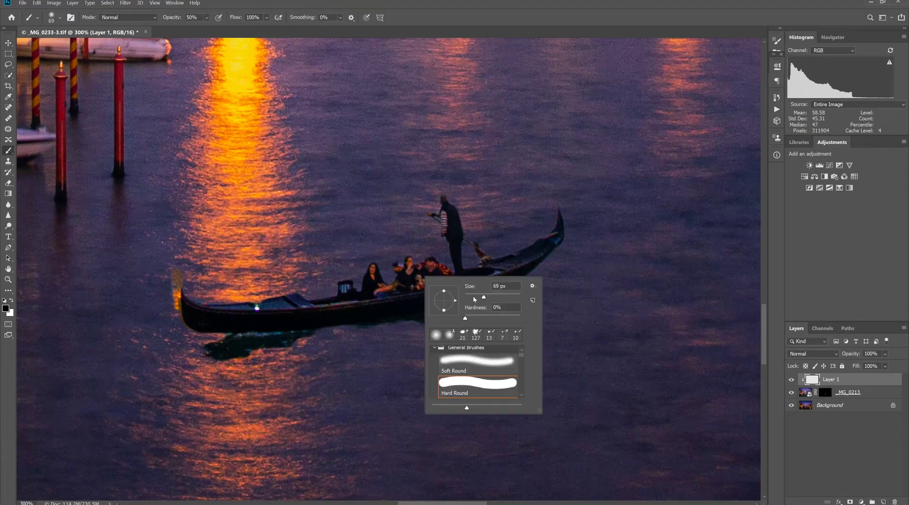
pyautogui.moveTo(464, 294); pyautogui.dragTo(457, 297)
pyautogui.press('Return')
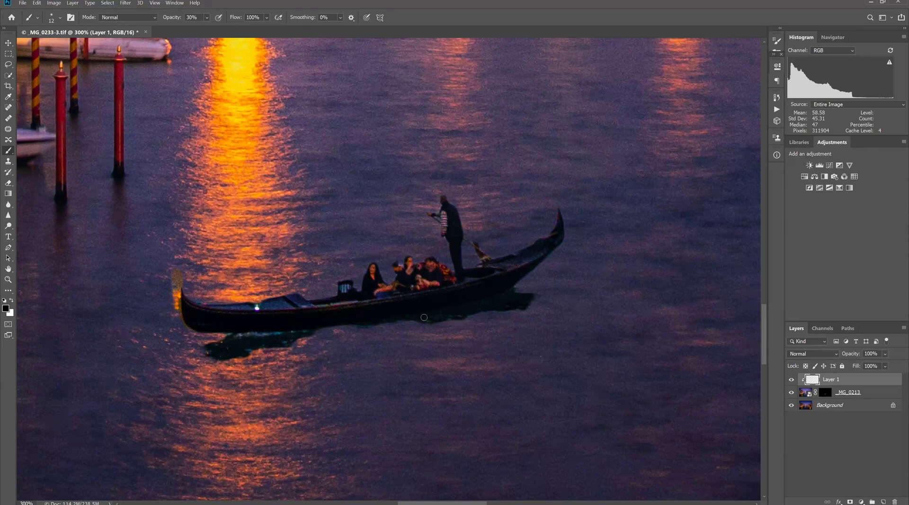
pyautogui.moveTo(254, 340); pyautogui.dragTo(301, 333)
pyautogui.moveTo(231, 334); pyautogui.dragTo(291, 332)
# Step: Target the _MG_0213 layer mask and set the brush opacity to 10%
pyautogui.click(824, 392)
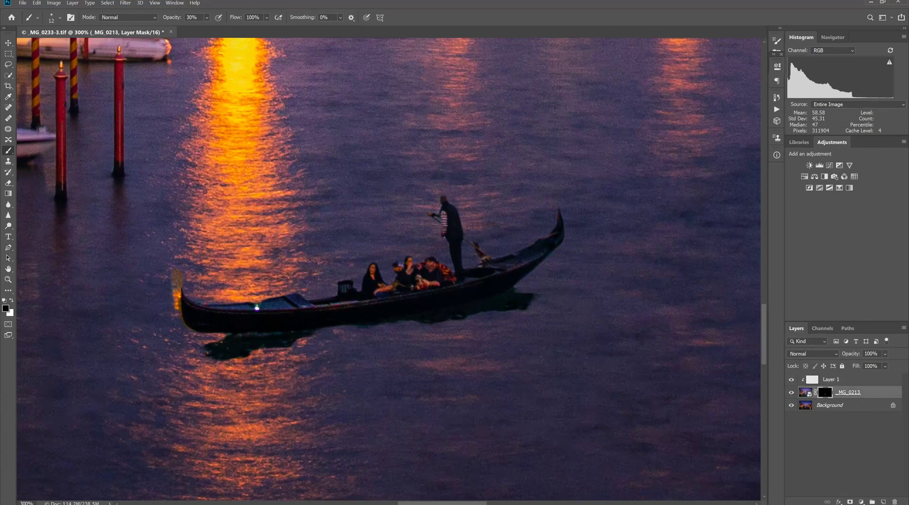
pyautogui.hotkey('ctrl', '2')
pyautogui.rightClick(288, 365)
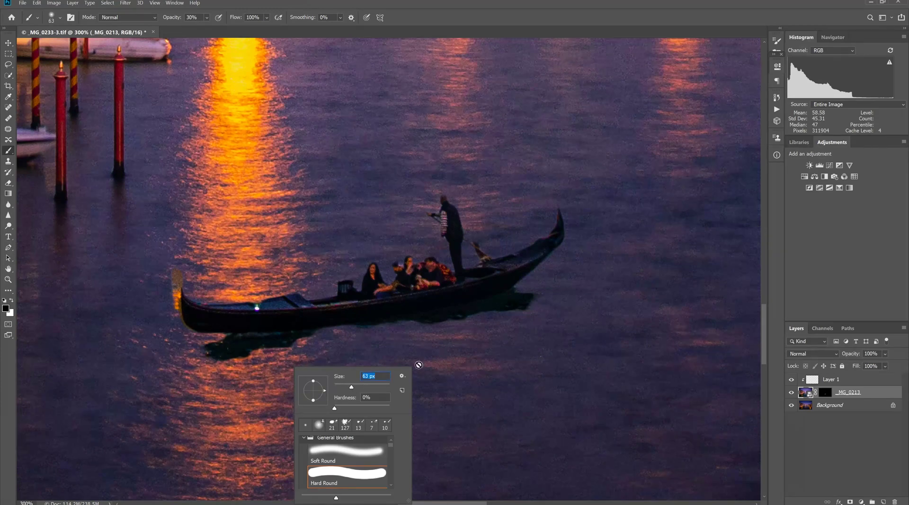
pyautogui.press('Escape')
pyautogui.hotkey('ctrl', '\\')
pyautogui.press('1')
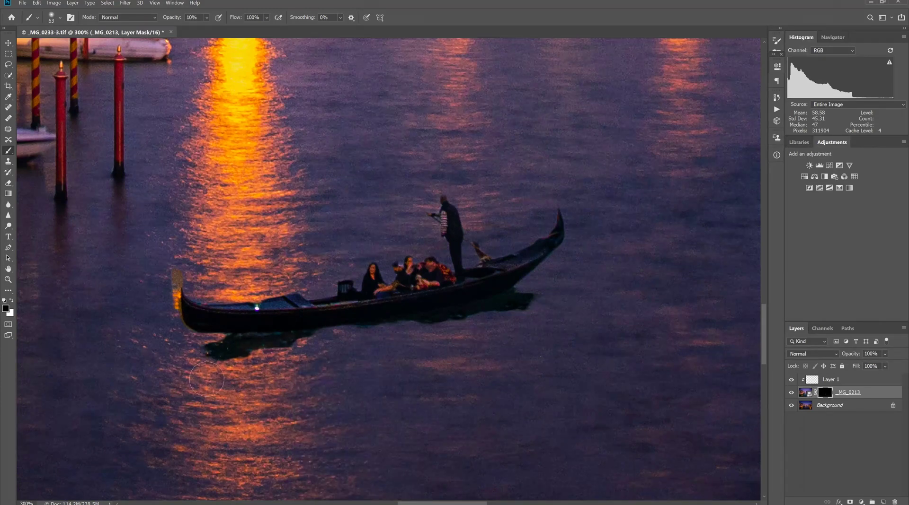
# Step: Add a new Layer 2 and zoom to 200% on the blurred boat in the canal
pyautogui.hotkey('ctrl', '1')
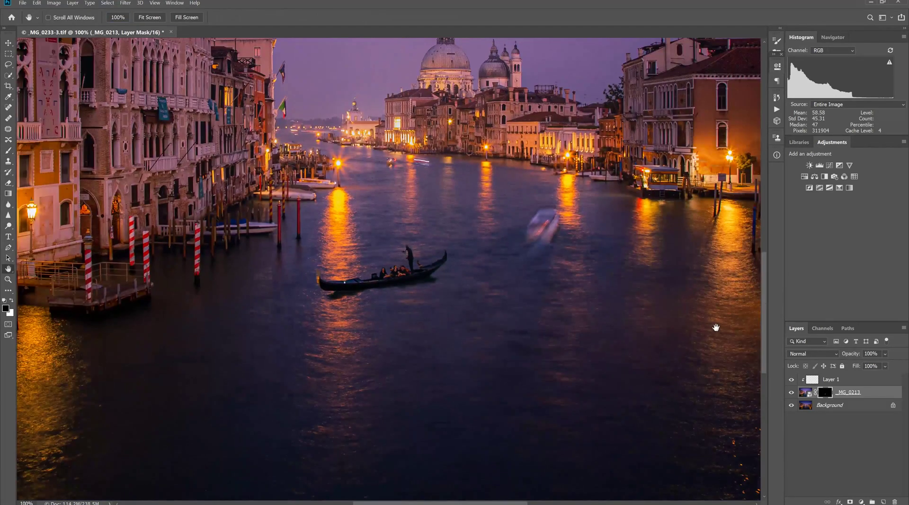
pyautogui.moveTo(661, 241); pyautogui.dragTo(671, 260)
pyautogui.click(883, 502)
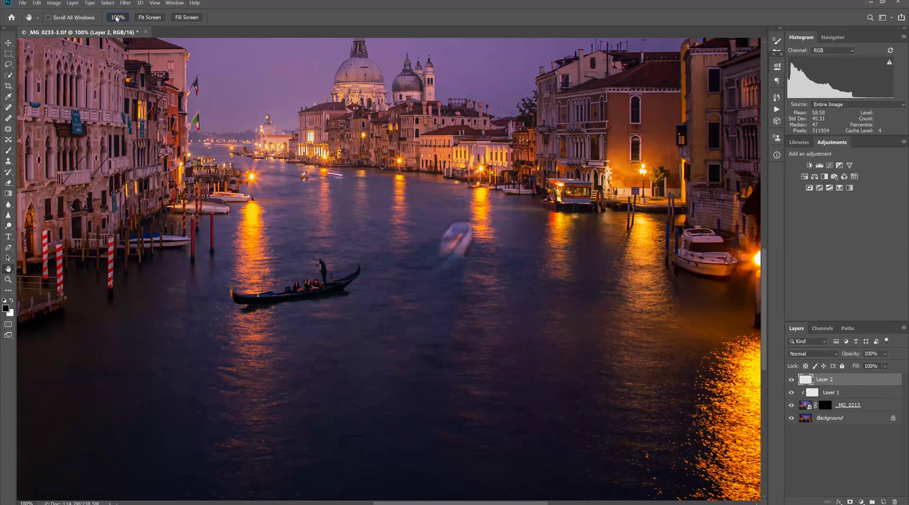
pyautogui.moveTo(520, 155); pyautogui.dragTo(503, 174)
pyautogui.press('z')
pyautogui.click(443, 256)
pyautogui.press('h')
pyautogui.moveTo(430, 219); pyautogui.dragTo(441, 218)
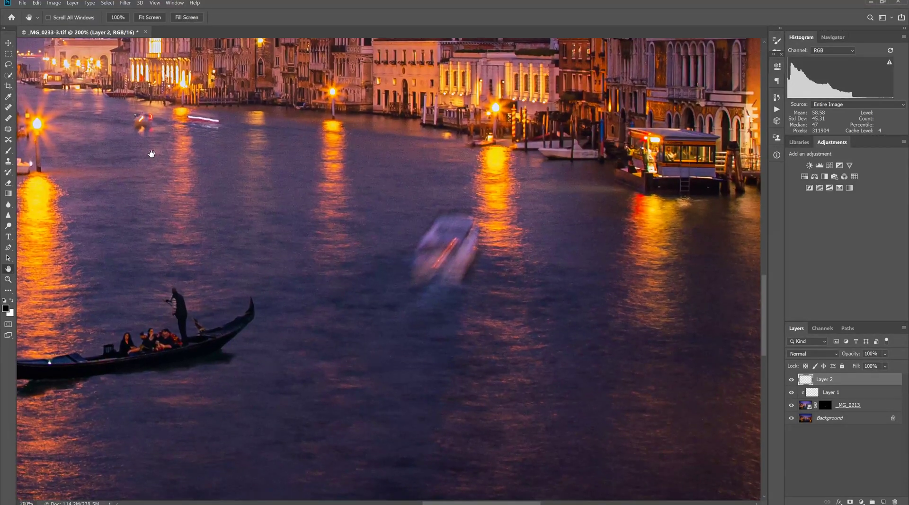
# Step: Heal away the blurred boat with Spot Healing Brush, then clone clean water over leftover blotches
pyautogui.click(7, 109)
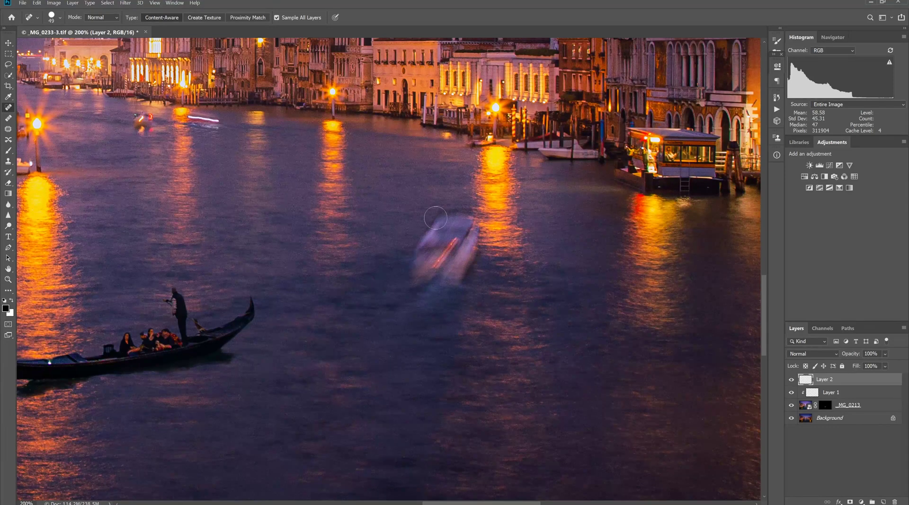
pyautogui.moveTo(439, 215)
pyautogui.mouseDown()
pyautogui.moveTo(412, 288)
pyautogui.moveTo(469, 245)
pyautogui.moveTo(445, 251)
pyautogui.mouseUp()
pyautogui.click(8, 162)
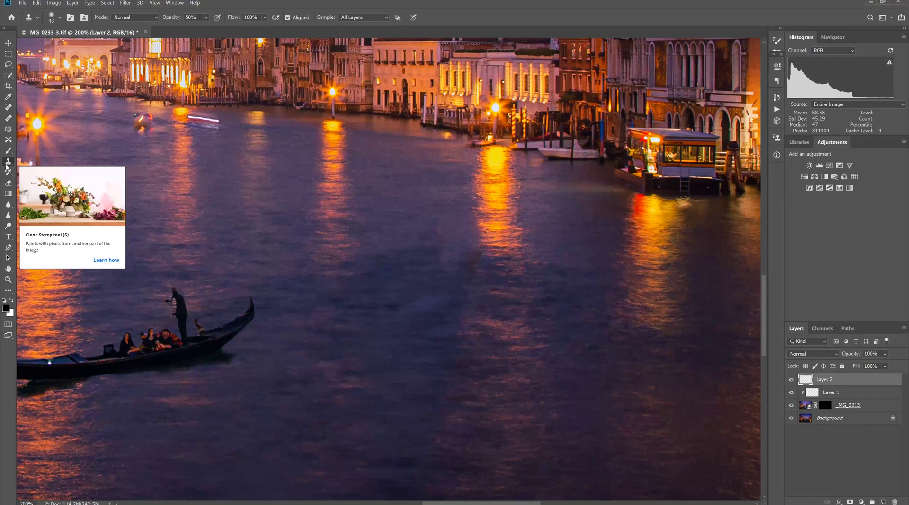
pyautogui.moveTo(470, 219)
pyautogui.mouseDown()
pyautogui.moveTo(478, 250)
pyautogui.moveTo(450, 248)
pyautogui.moveTo(450, 283)
pyautogui.moveTo(491, 284)
pyautogui.moveTo(467, 264)
pyautogui.mouseUp()
pyautogui.keyDown('alt'); pyautogui.click(403, 251); pyautogui.keyUp('alt')
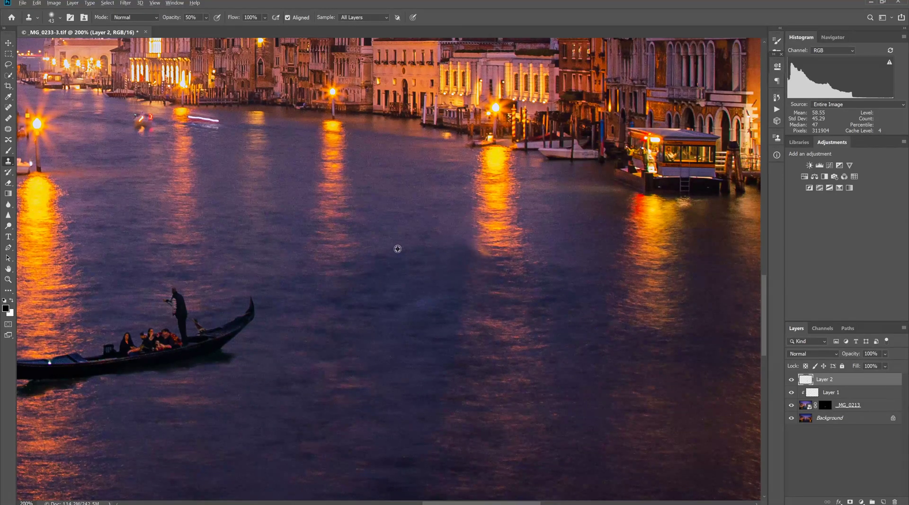
pyautogui.moveTo(460, 246)
pyautogui.mouseDown()
pyautogui.moveTo(459, 259)
pyautogui.moveTo(446, 237)
pyautogui.moveTo(450, 251)
pyautogui.mouseUp()
pyautogui.press('h')
pyautogui.hotkey('ctrl', '0')
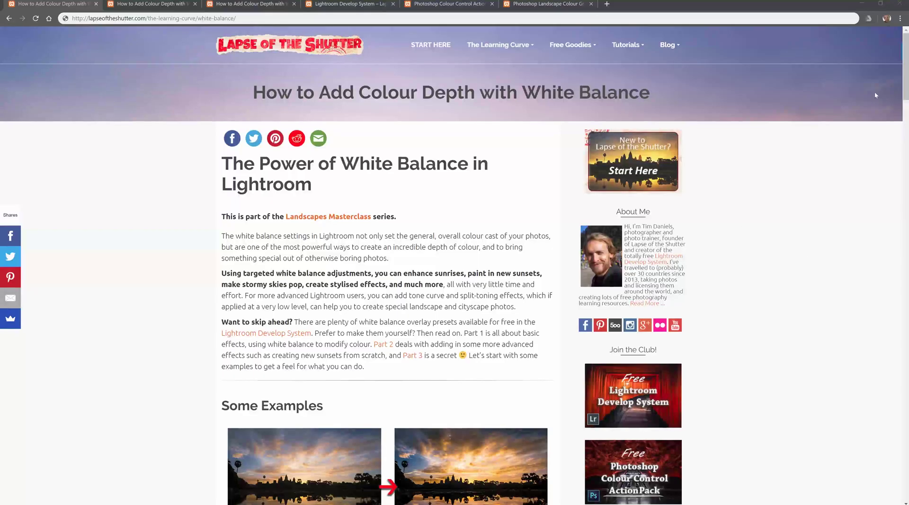
# Step: Scroll through the white-balance tutorials, then open the Lightroom Develop System tab
pyautogui.scroll(-5, 904, 89)
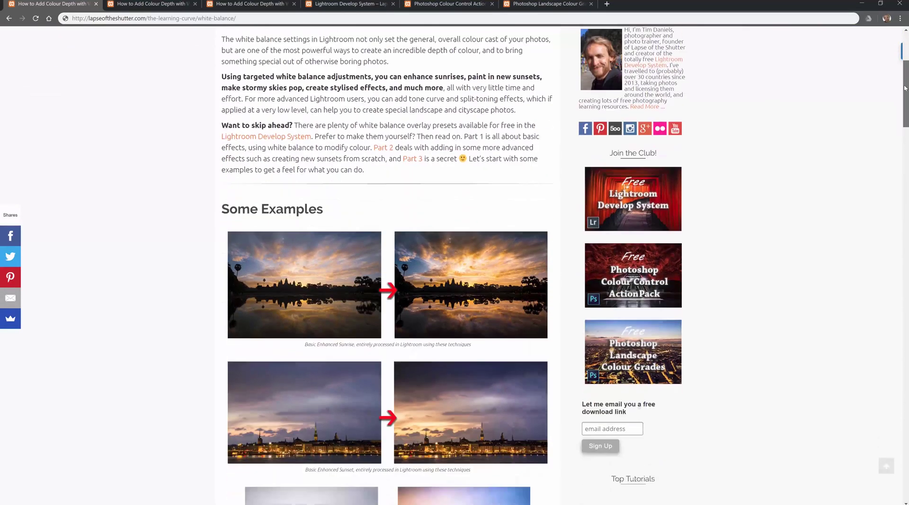
pyautogui.scroll(-3, 904, 90)
pyautogui.hotkey('ctrl', '3')
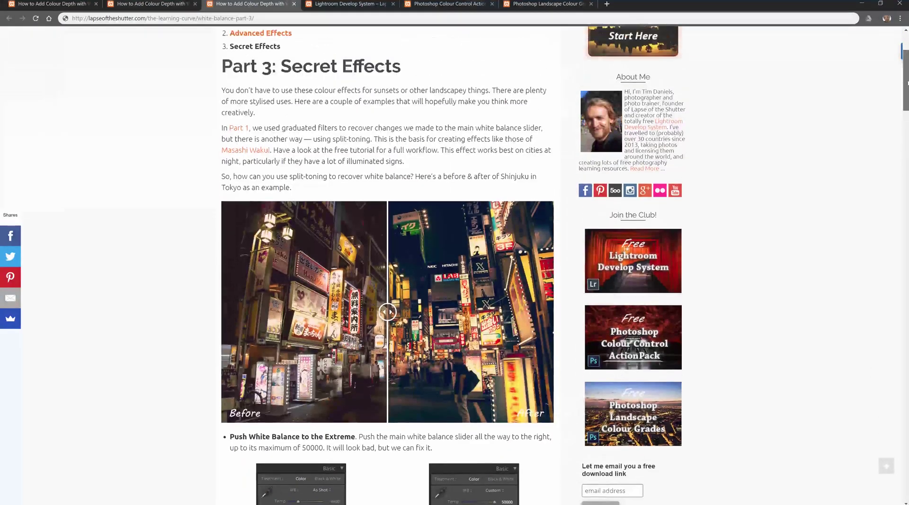
pyautogui.scroll(-7, 906, 83)
pyautogui.click(359, 4)
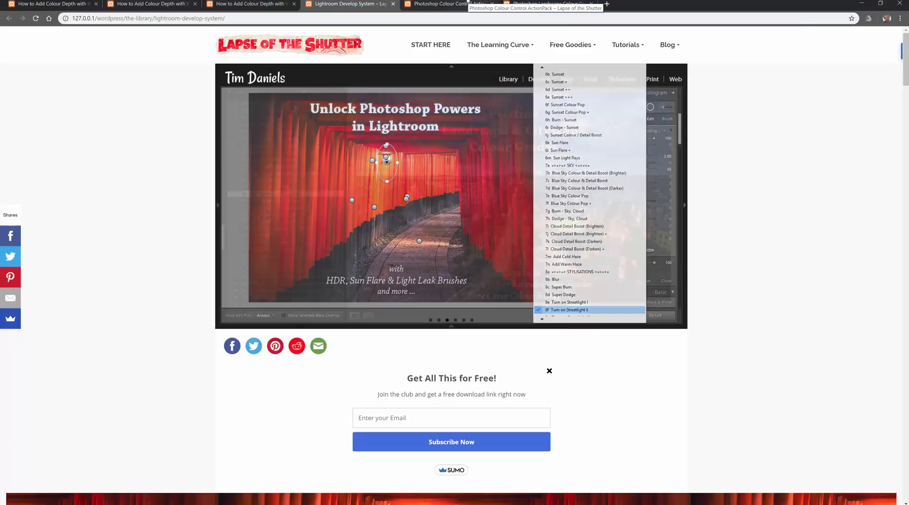